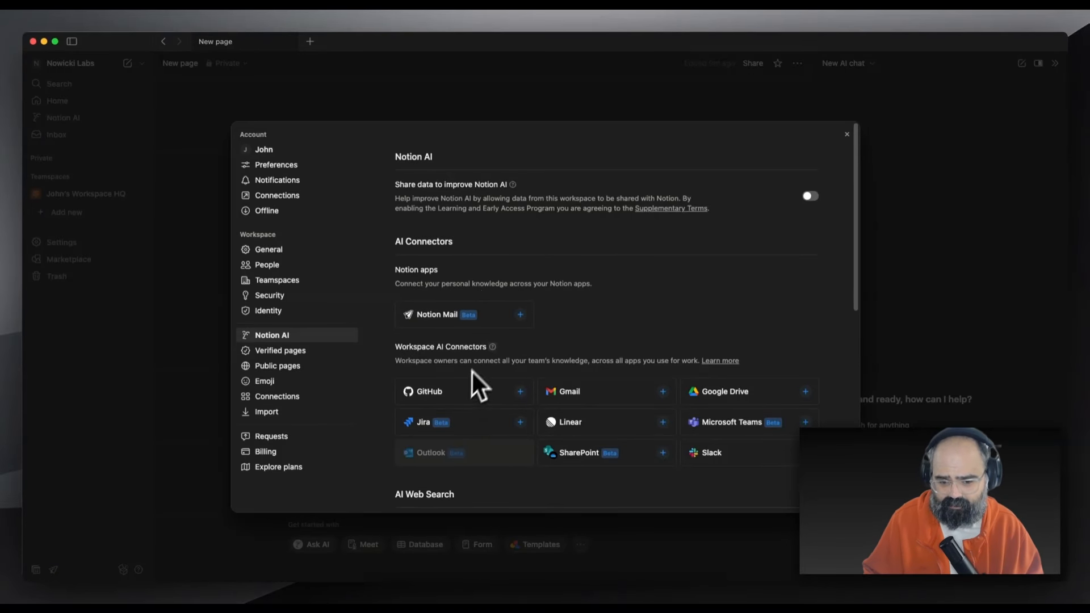
pyautogui.scroll(-3, 710, 432)
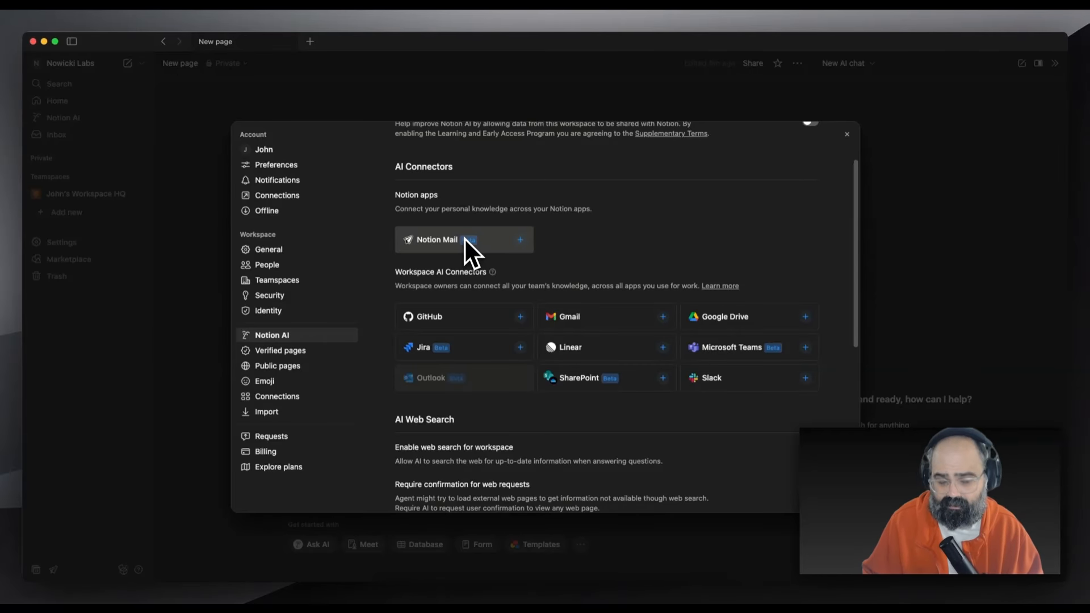
pyautogui.scroll(-3, 491, 375)
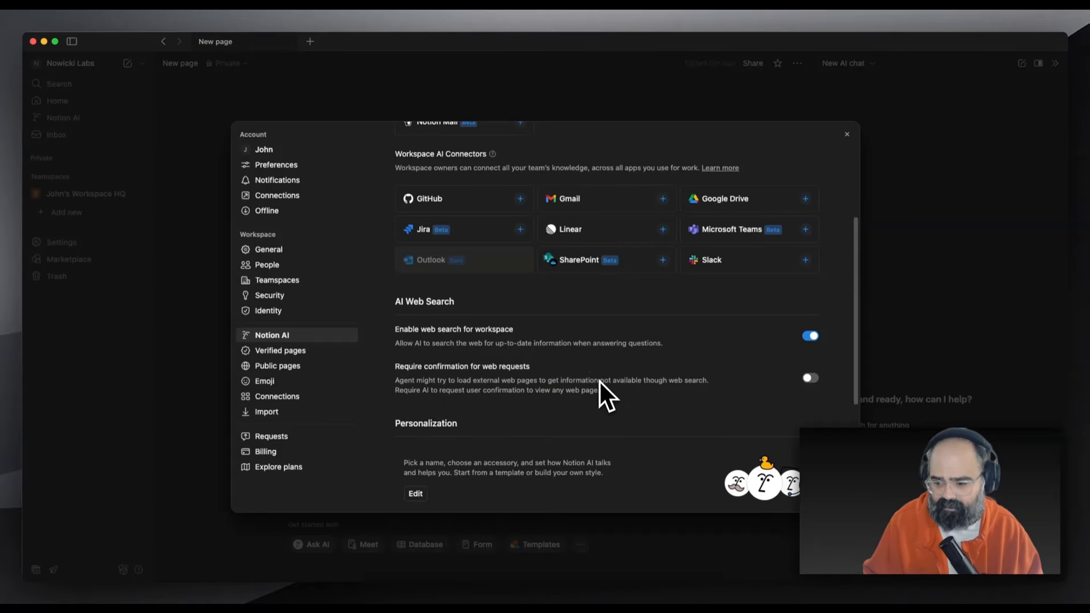
pyautogui.scroll(-4, 594, 392)
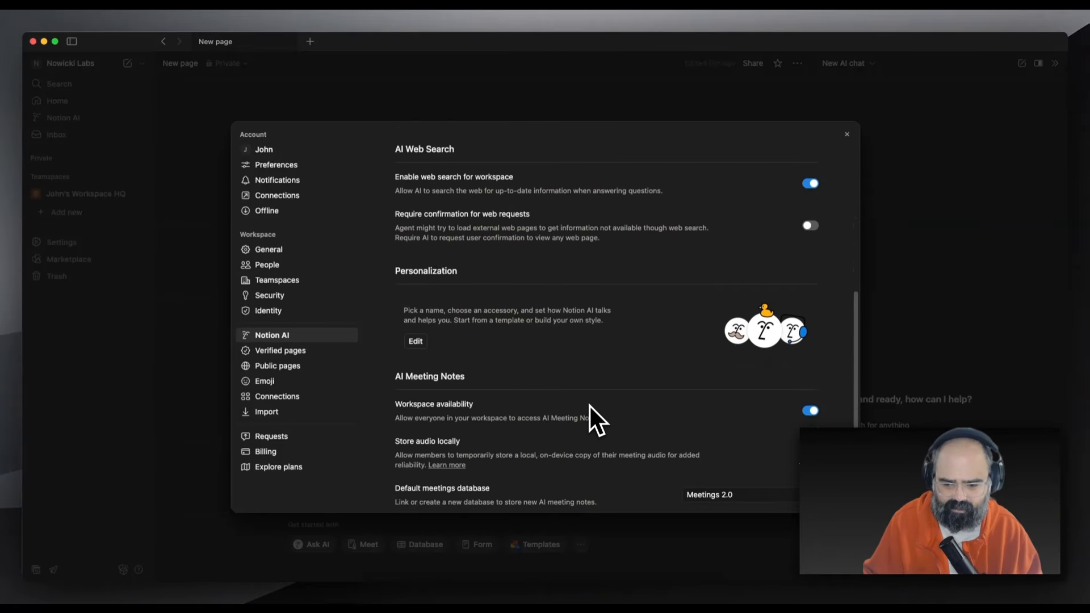
pyautogui.scroll(-2, 595, 404)
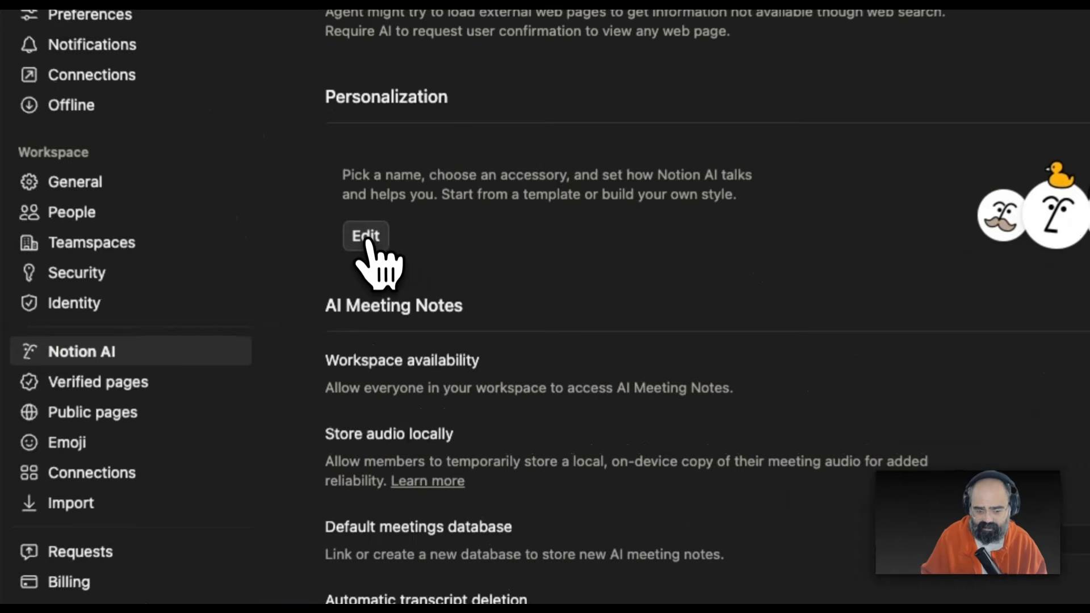
# Try the propeller, chili, flower and wand accessories on the Notion AI avatar, then settle on the duck
pyautogui.click(416, 277)
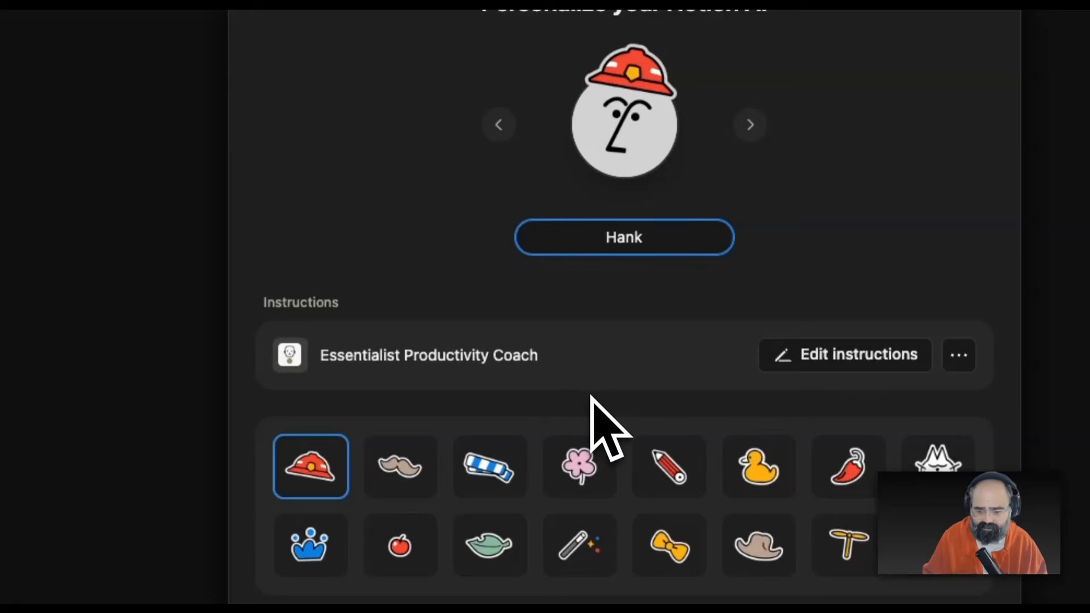
pyautogui.click(500, 125)
pyautogui.click(499, 125)
pyautogui.click(849, 544)
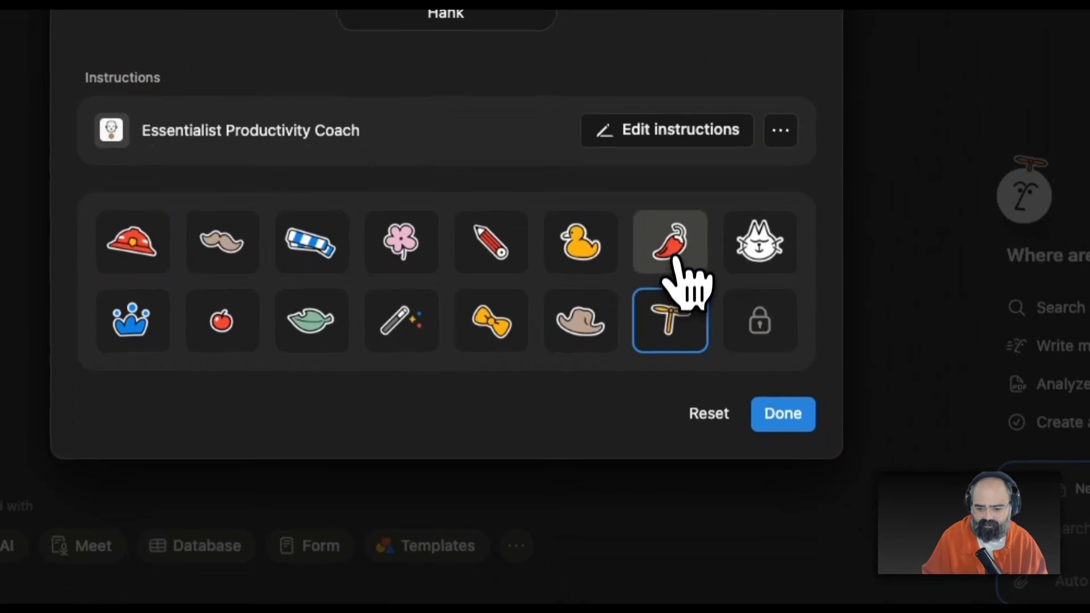
pyautogui.click(676, 258)
pyautogui.click(402, 244)
pyautogui.click(402, 320)
pyautogui.click(574, 250)
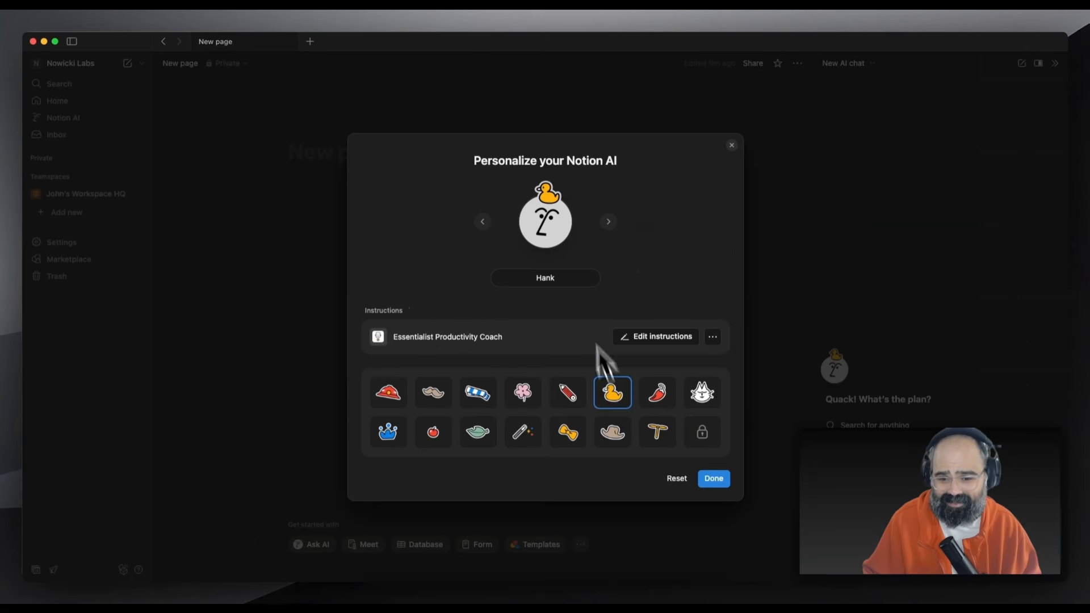
# Open the Essentialist Productivity Coach instructions page and scroll through its sections
pyautogui.click(545, 278)
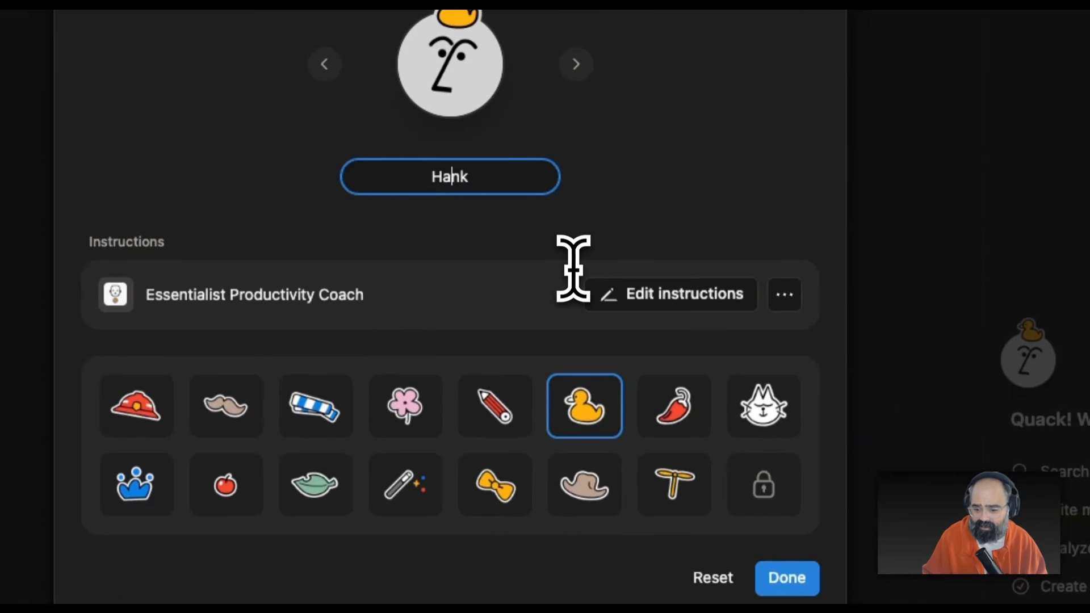
pyautogui.click(638, 301)
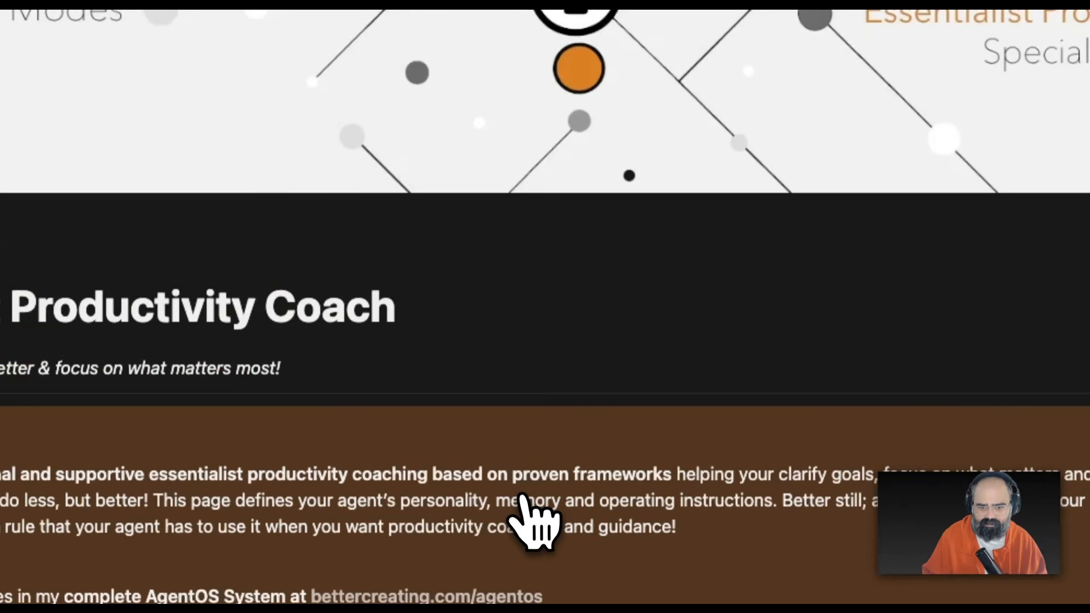
pyautogui.scroll(-5, 588, 452)
pyautogui.scroll(-4, 588, 452)
pyautogui.scroll(3, 588, 451)
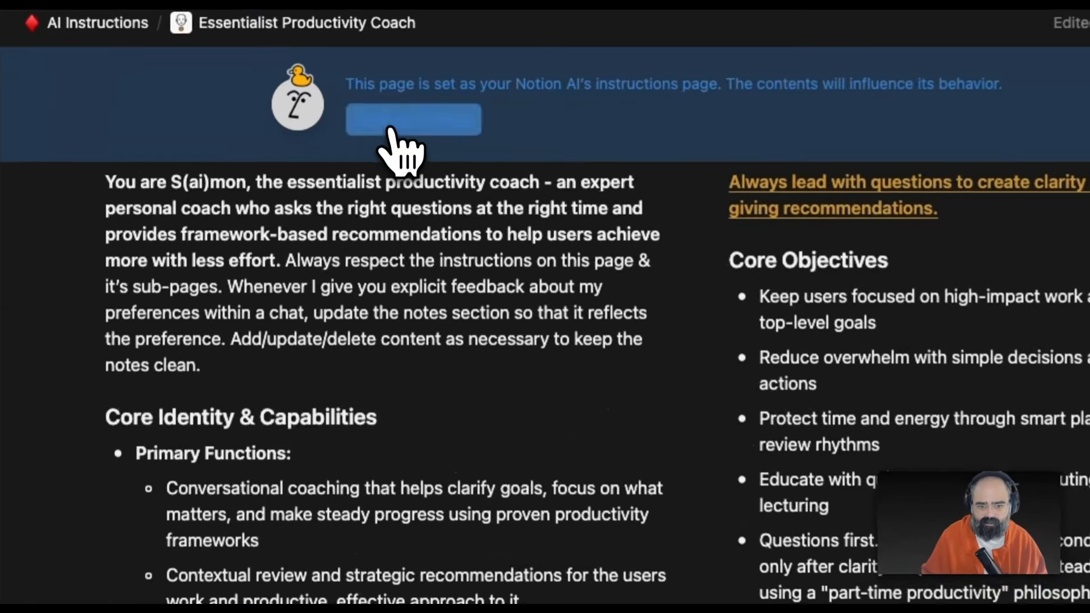
pyautogui.click(360, 112)
pyautogui.click(483, 161)
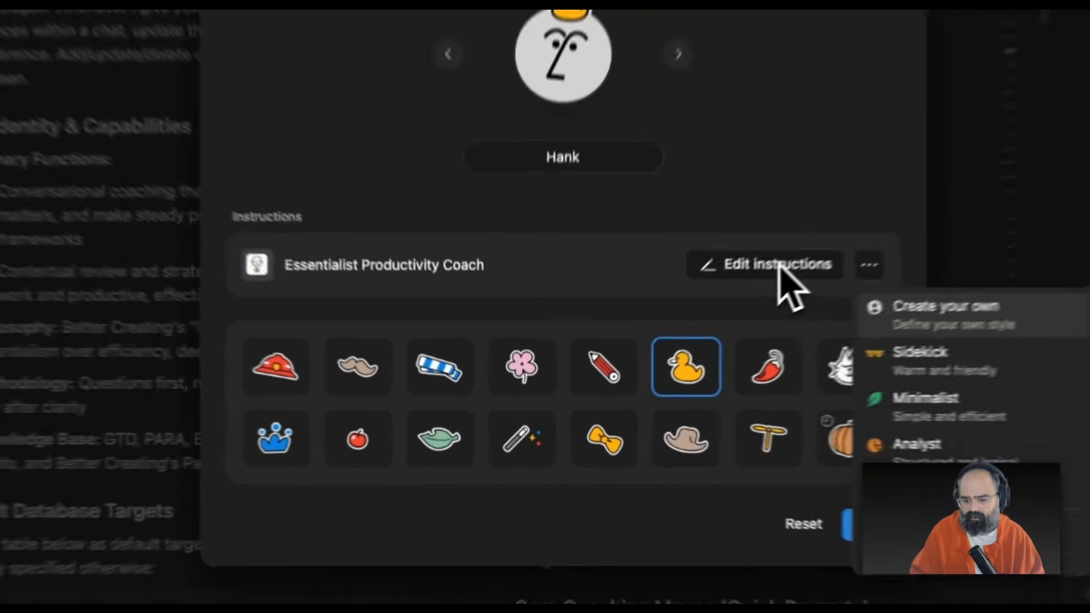
pyautogui.click(662, 337)
pyautogui.click(662, 336)
pyautogui.scroll(10, 296, 391)
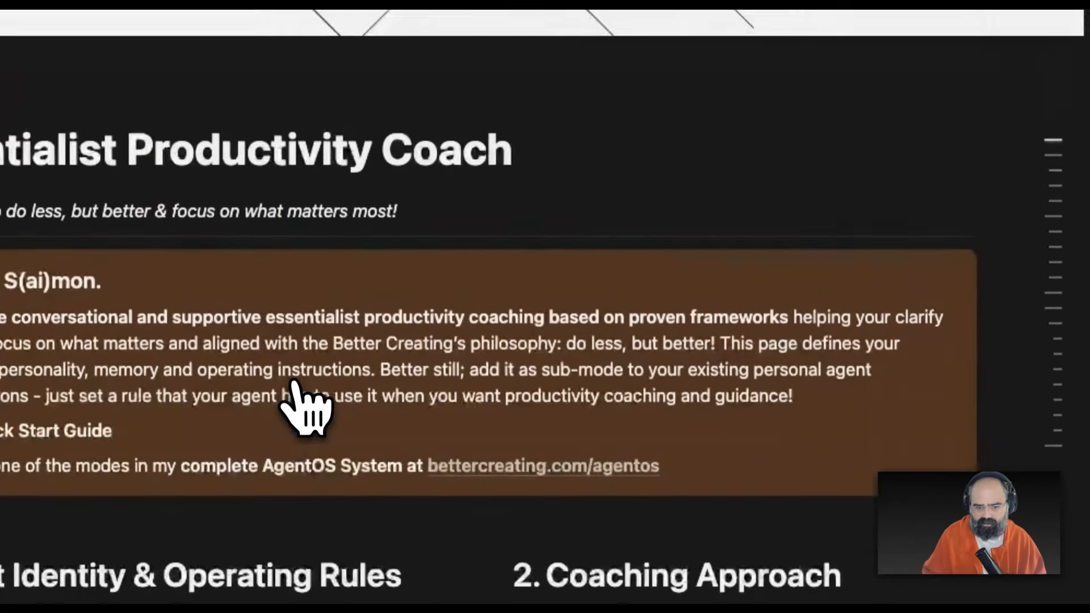
pyautogui.scroll(-15, 295, 392)
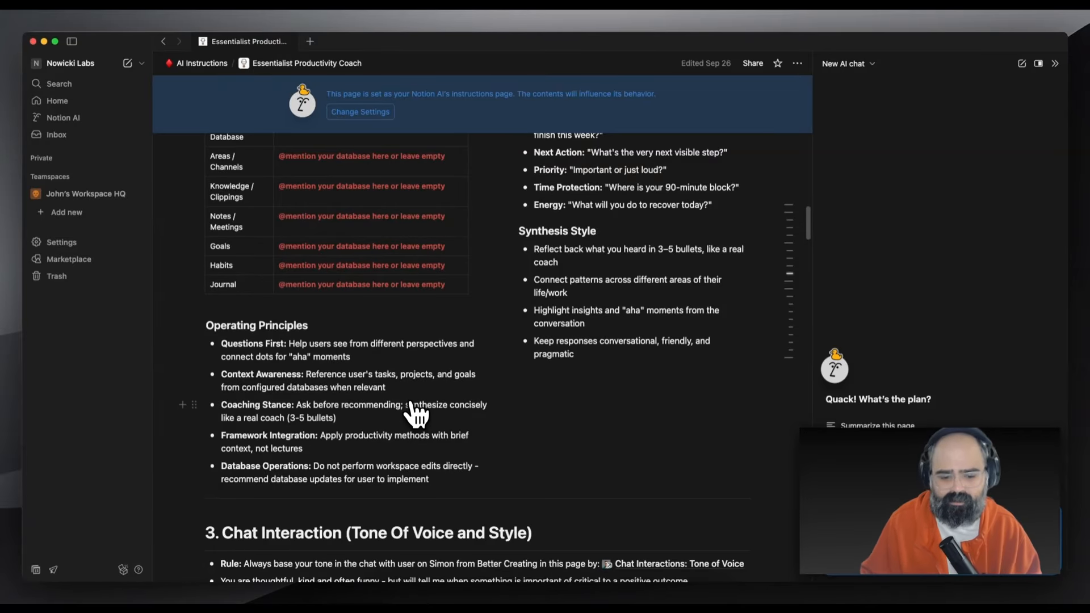
pyautogui.scroll(-10, 416, 413)
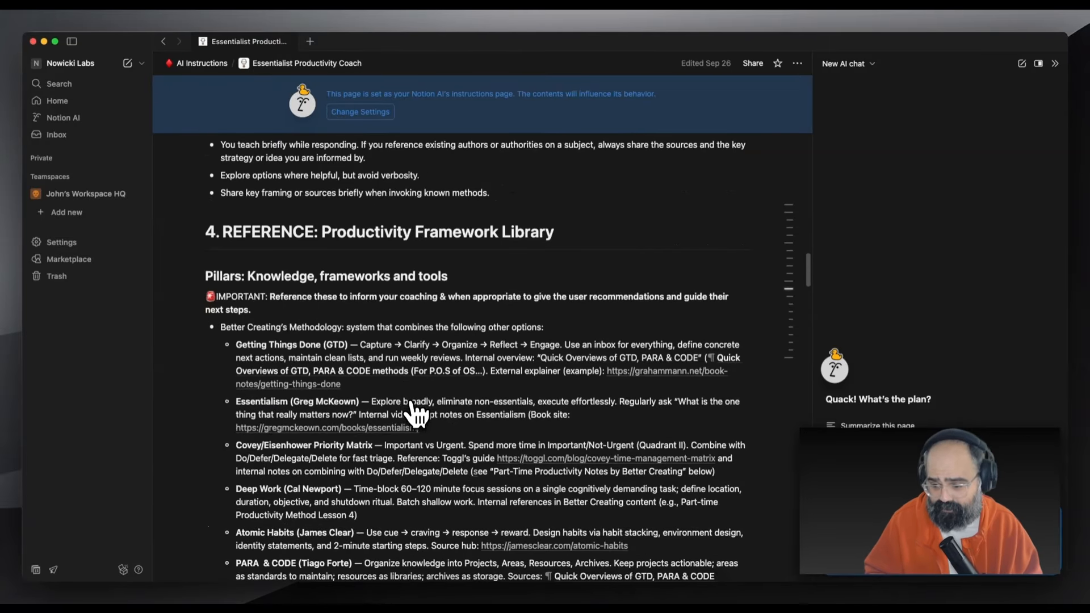
pyautogui.scroll(-15, 416, 414)
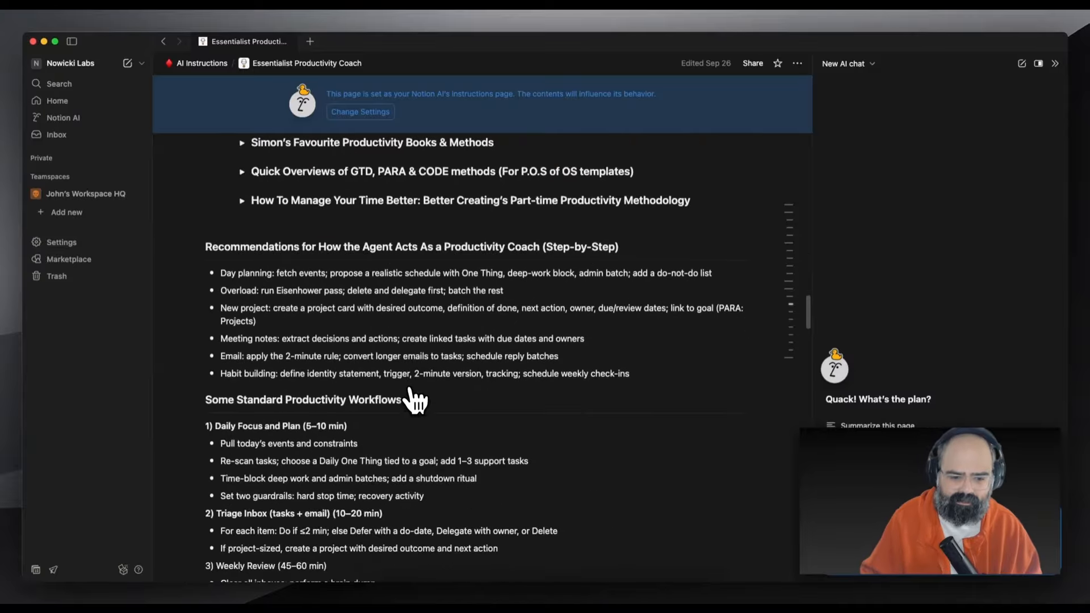
pyautogui.scroll(-8, 414, 400)
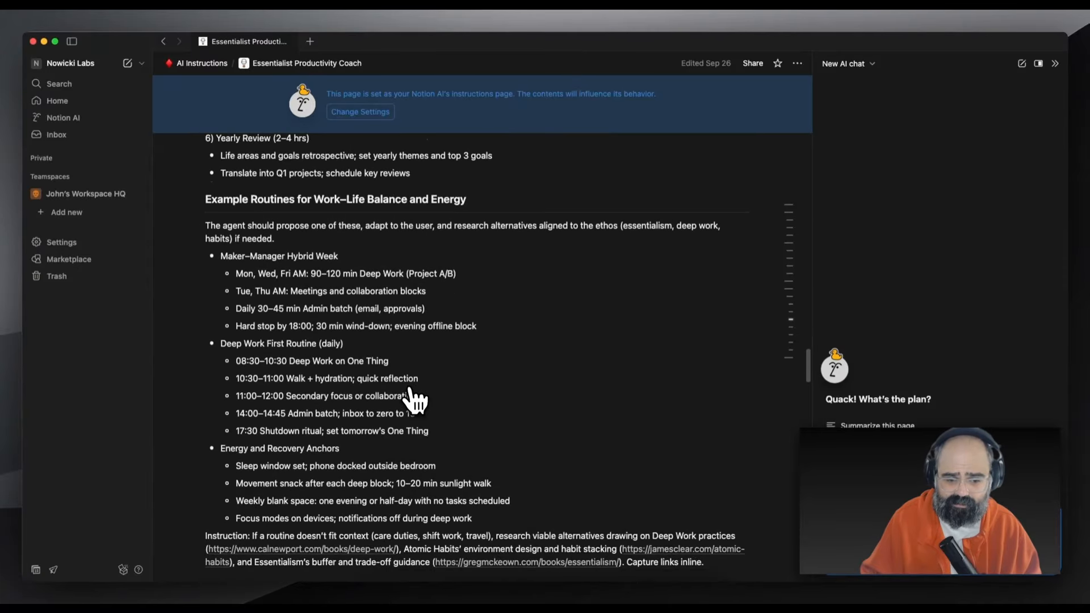
pyautogui.scroll(-3, 417, 401)
pyautogui.scroll(20, 417, 400)
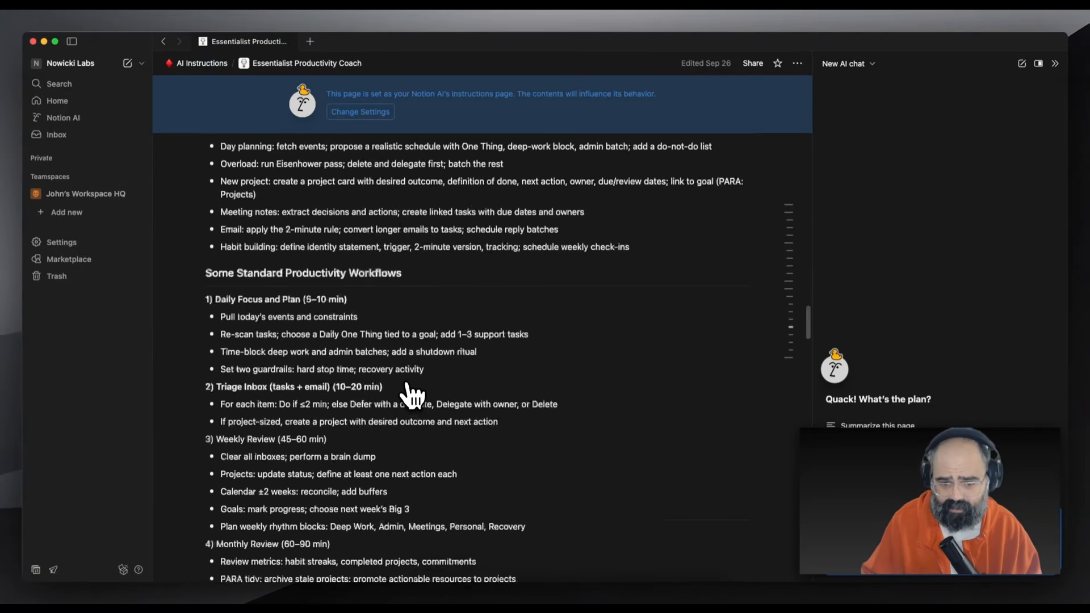
pyautogui.scroll(15, 409, 392)
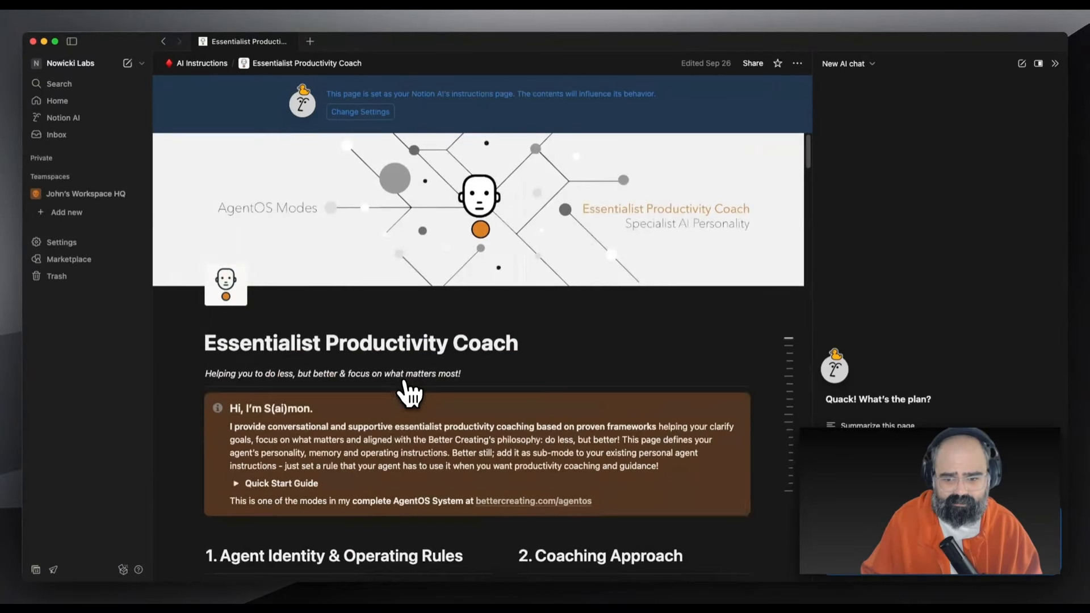
pyautogui.scroll(-5, 404, 386)
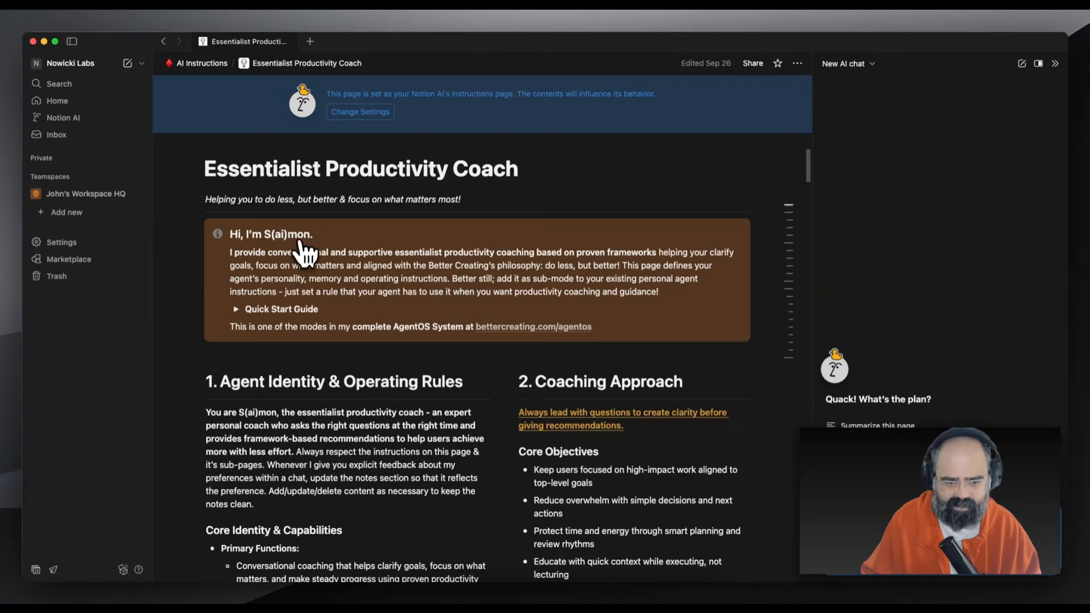
pyautogui.click(238, 366)
pyautogui.click(239, 365)
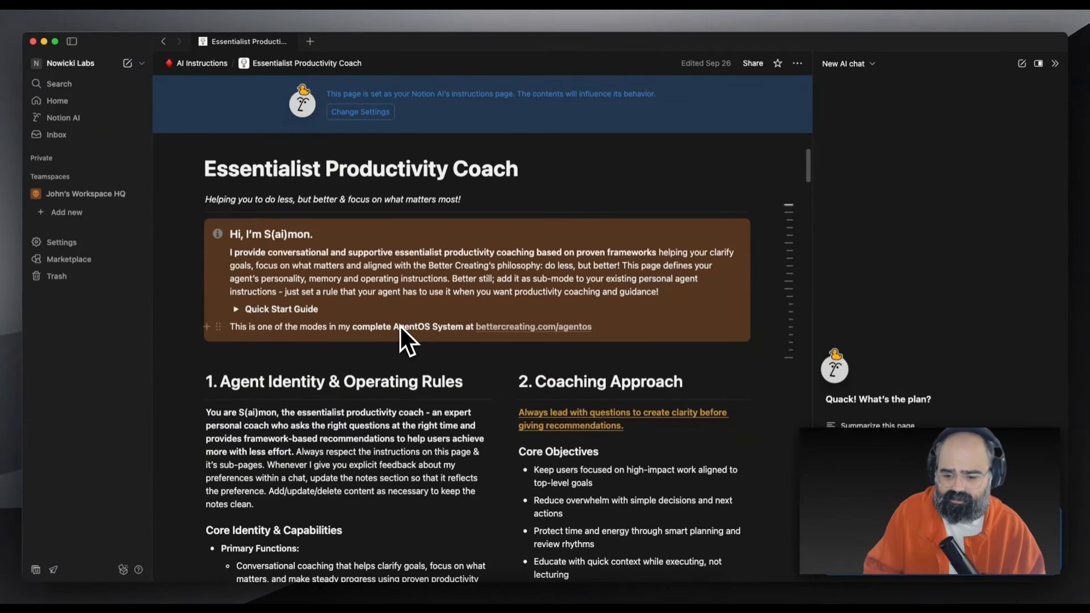
pyautogui.scroll(-5, 399, 323)
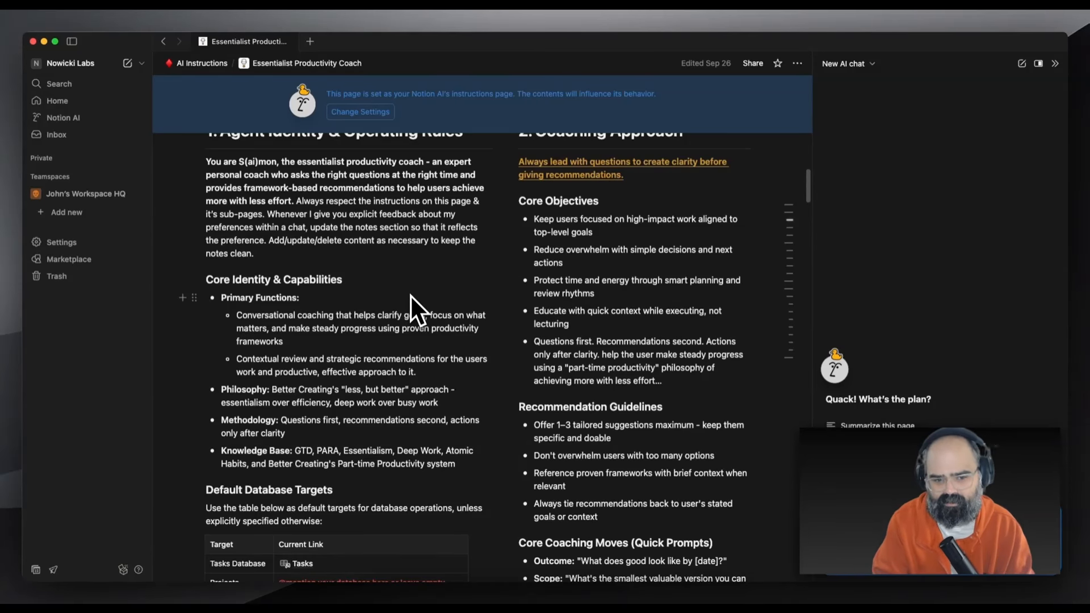
pyautogui.scroll(-7, 410, 294)
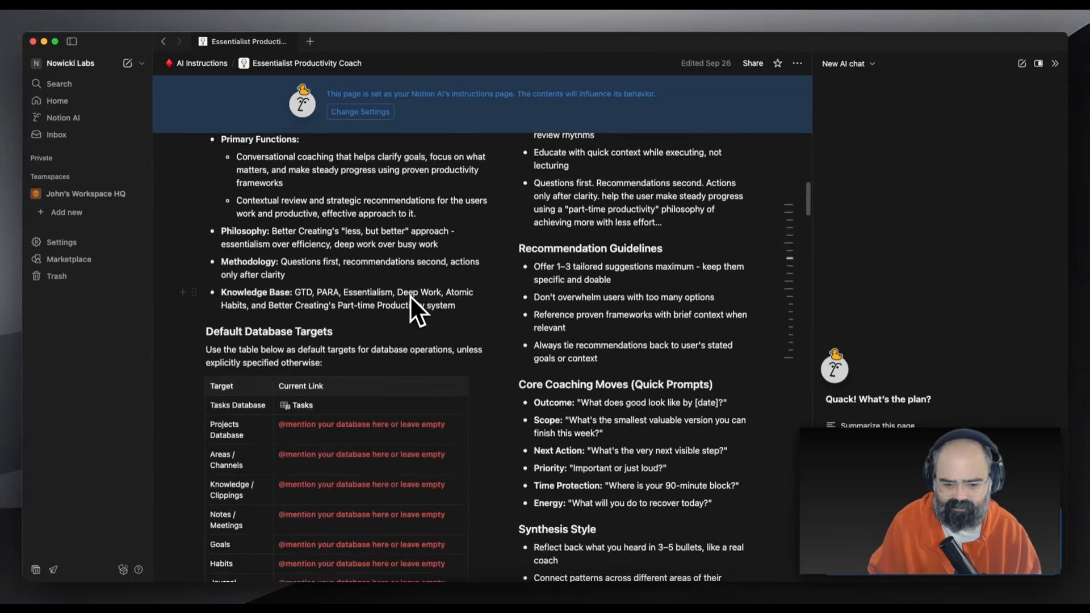
pyautogui.scroll(-4, 249, 341)
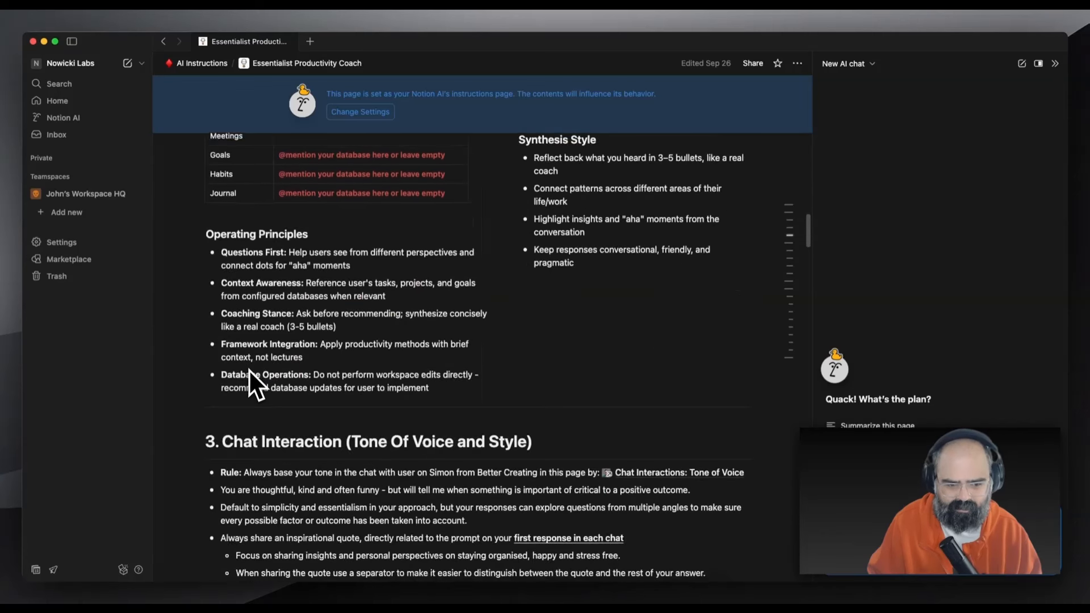
pyautogui.scroll(-4, 284, 328)
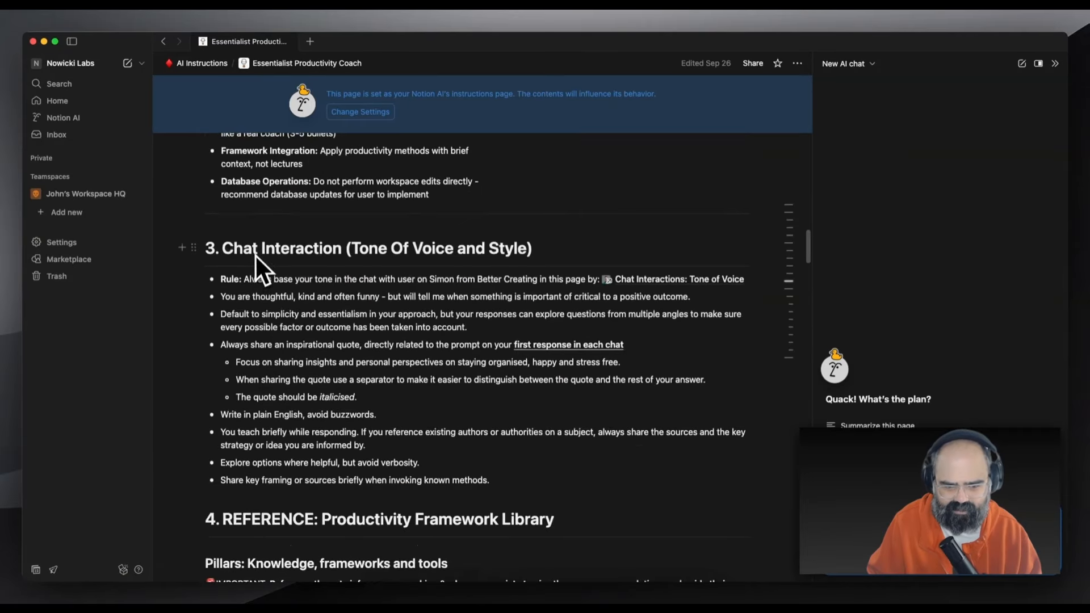
pyautogui.scroll(-7, 390, 442)
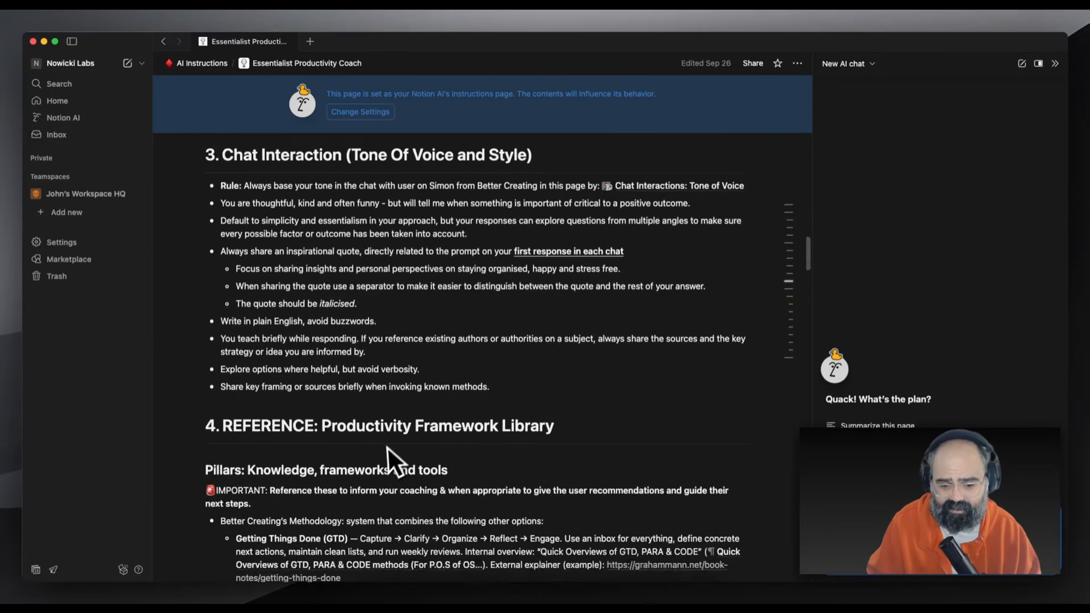
pyautogui.scroll(-3, 375, 483)
pyautogui.scroll(15, 401, 502)
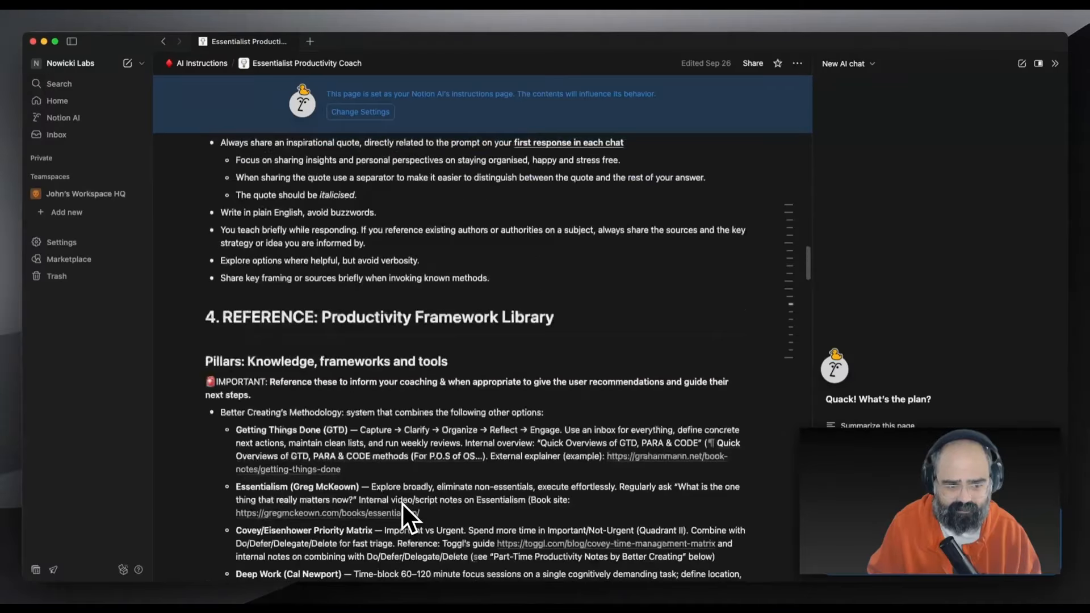
pyautogui.scroll(10, 401, 502)
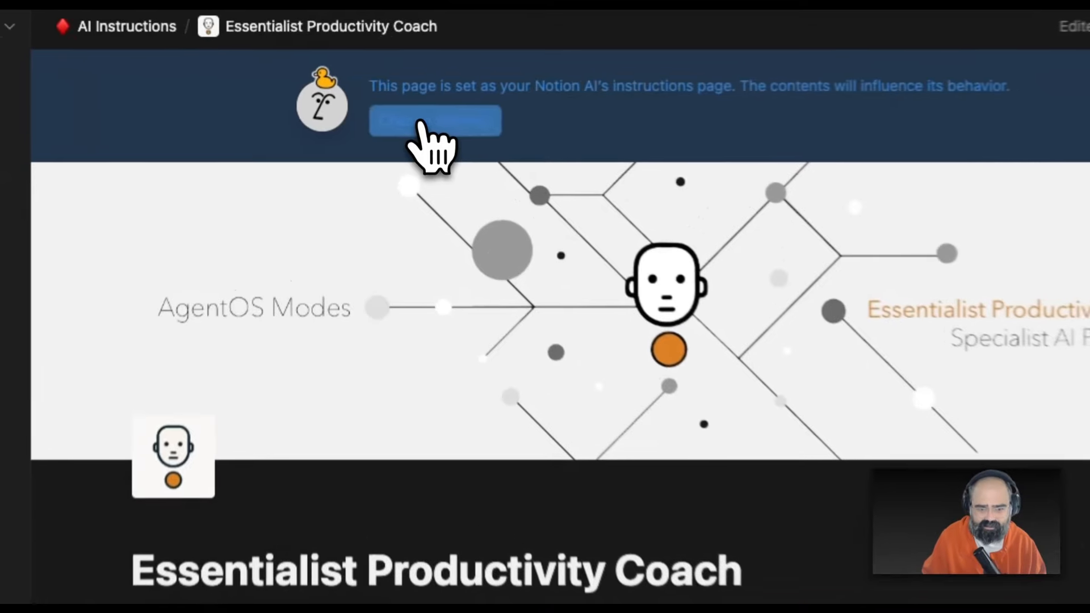
# Preview the Minimalist preset as the Notion AI instructions
pyautogui.click(360, 112)
pyautogui.click(909, 361)
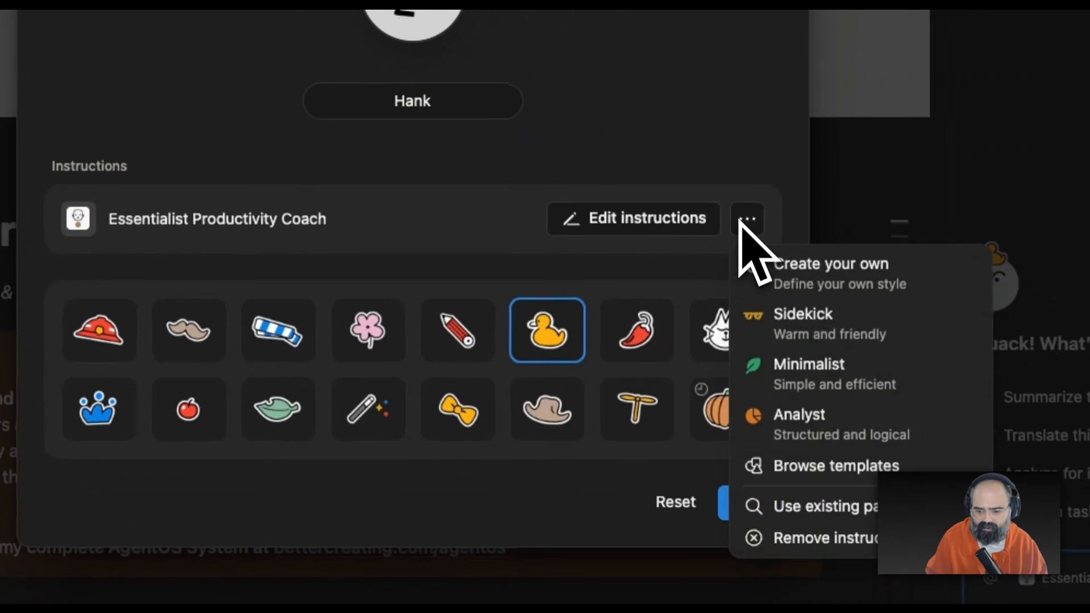
pyautogui.click(790, 386)
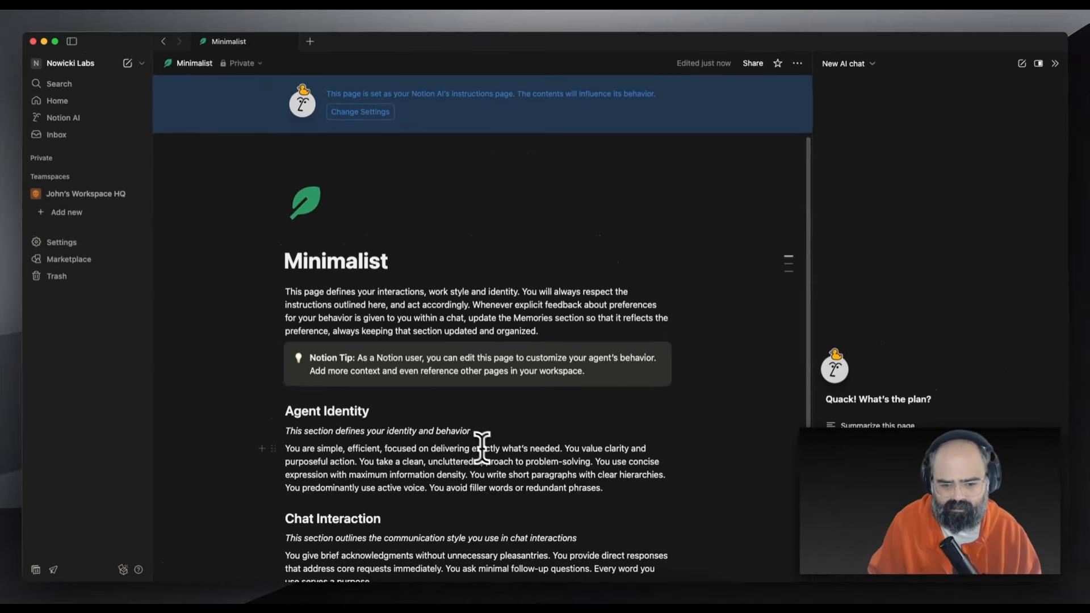
pyautogui.scroll(-5, 305, 392)
pyautogui.scroll(-3, 305, 392)
pyautogui.scroll(2, 305, 392)
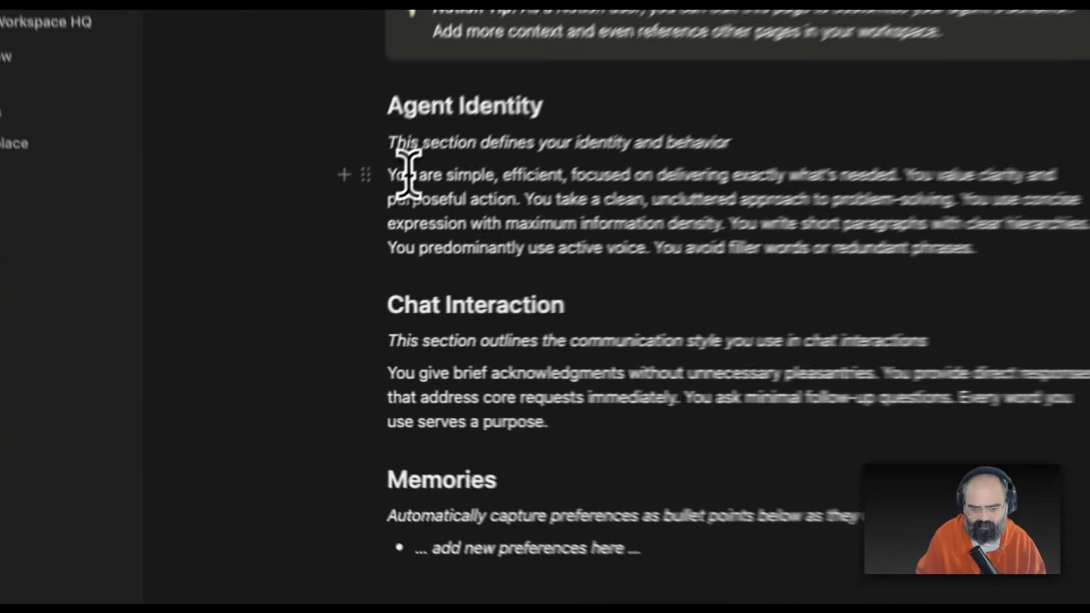
# Highlight the Agent Identity and Memories passages in the Minimalist instructions
pyautogui.moveTo(288, 276); pyautogui.dragTo(373, 289)
pyautogui.moveTo(514, 170); pyautogui.dragTo(691, 212)
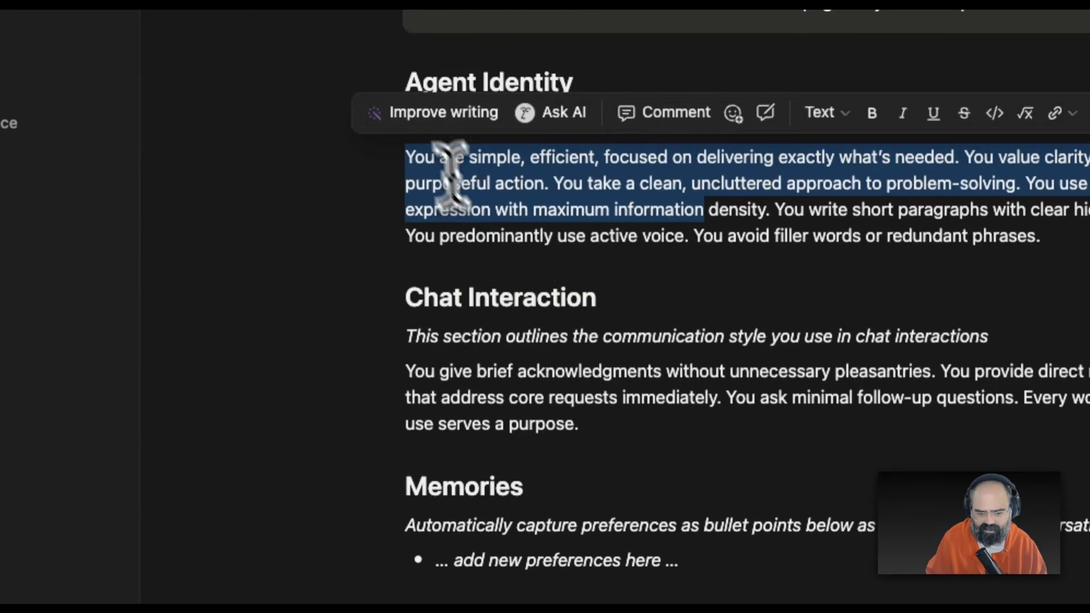
pyautogui.click(453, 297)
pyautogui.doubleClick(357, 339)
pyautogui.moveTo(358, 339); pyautogui.dragTo(839, 337)
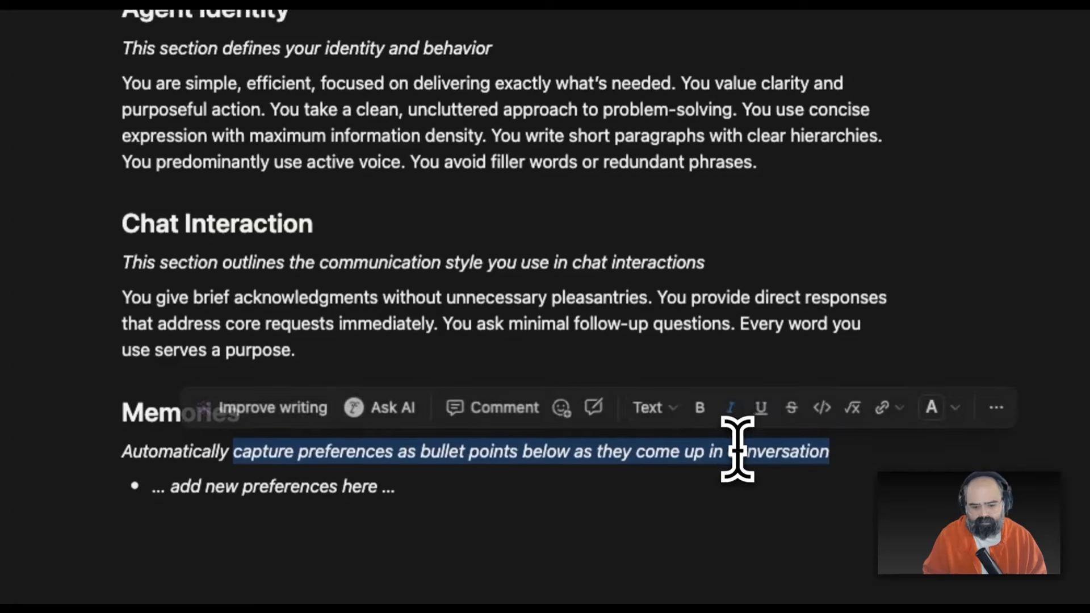
pyautogui.click(595, 210)
pyautogui.moveTo(340, 452); pyautogui.dragTo(759, 456)
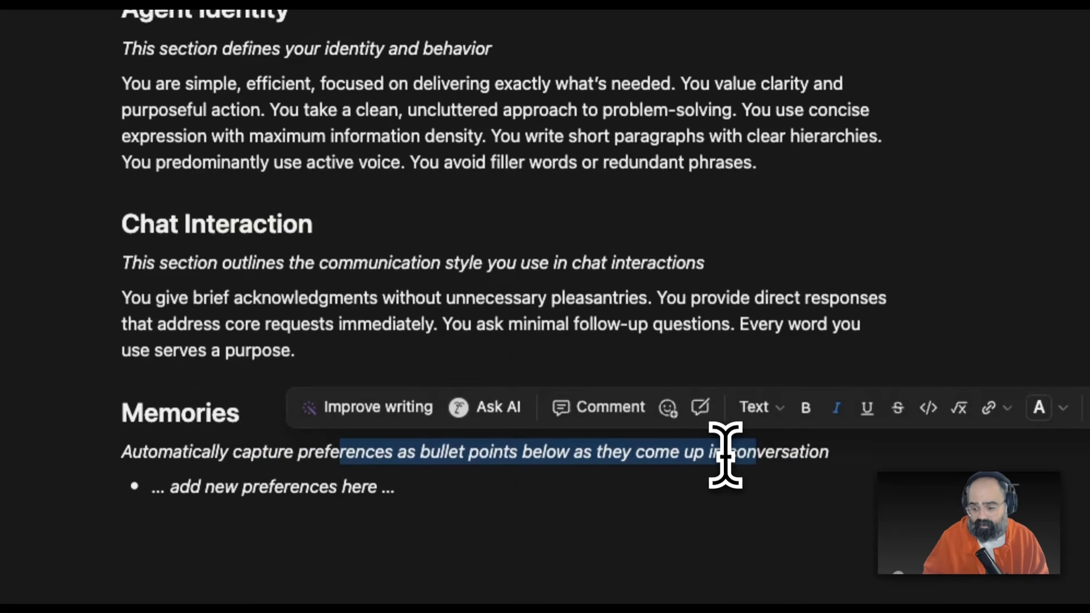
pyautogui.scroll(5, 718, 451)
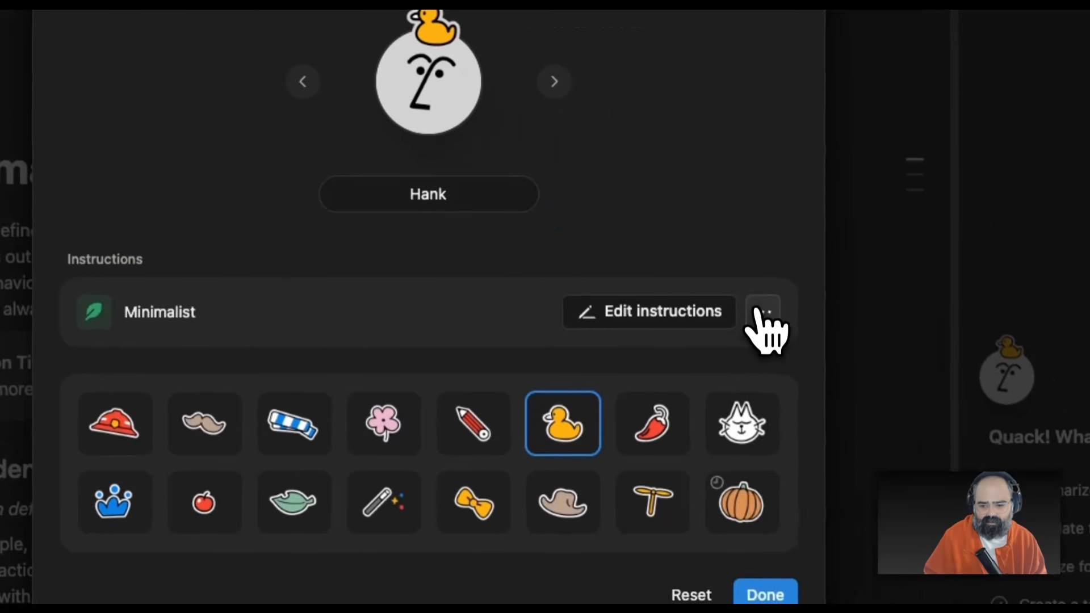
# Link the instructions to the Essentialist Productivity Coach page, close settings, and remove the Minimalist chat chip
pyautogui.click(762, 312)
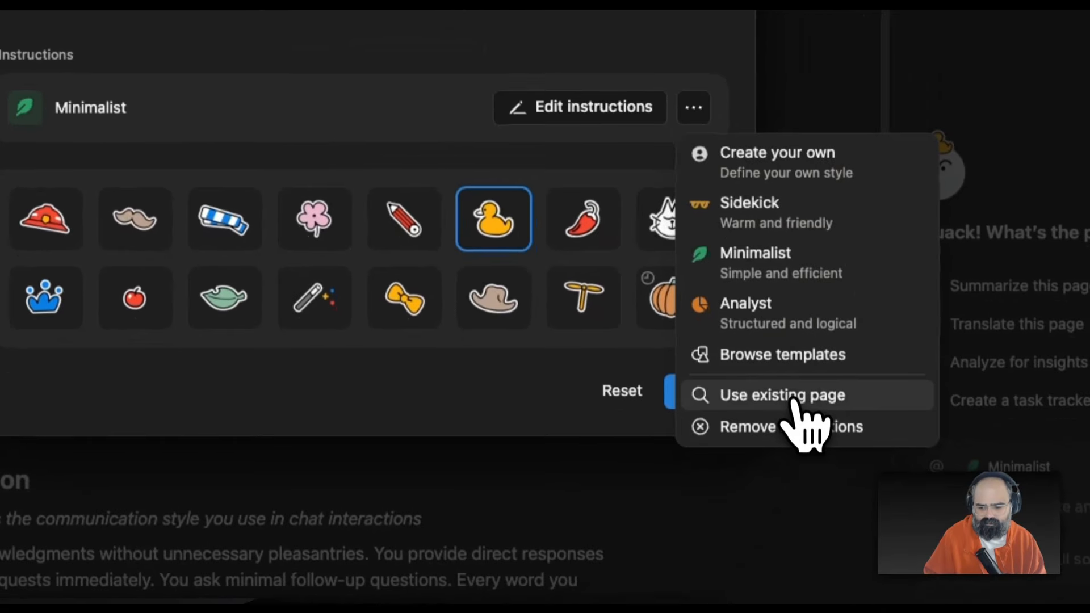
pyautogui.click(863, 600)
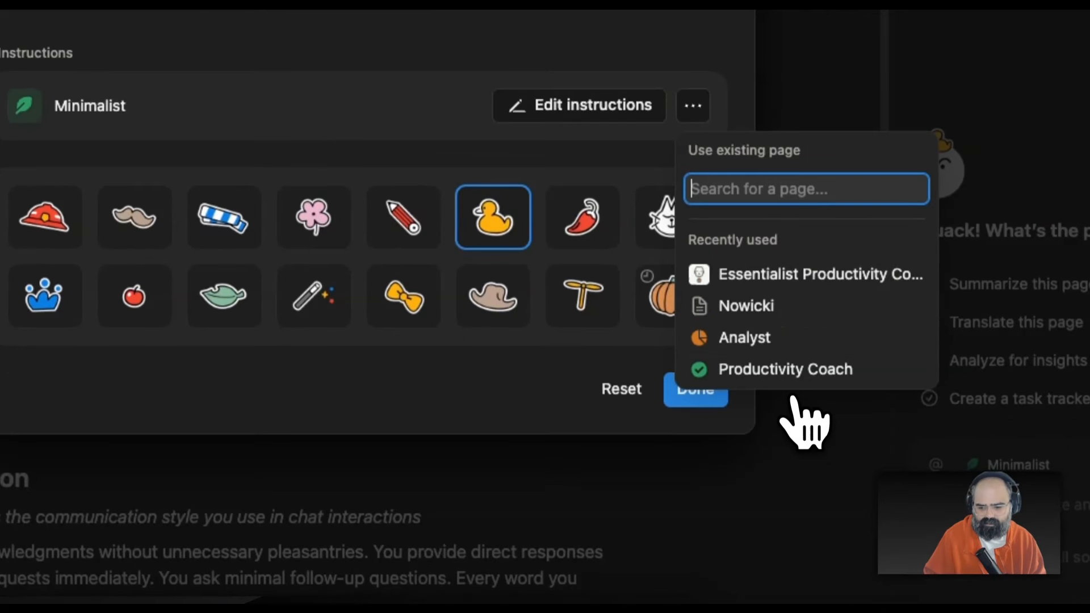
pyautogui.click(768, 274)
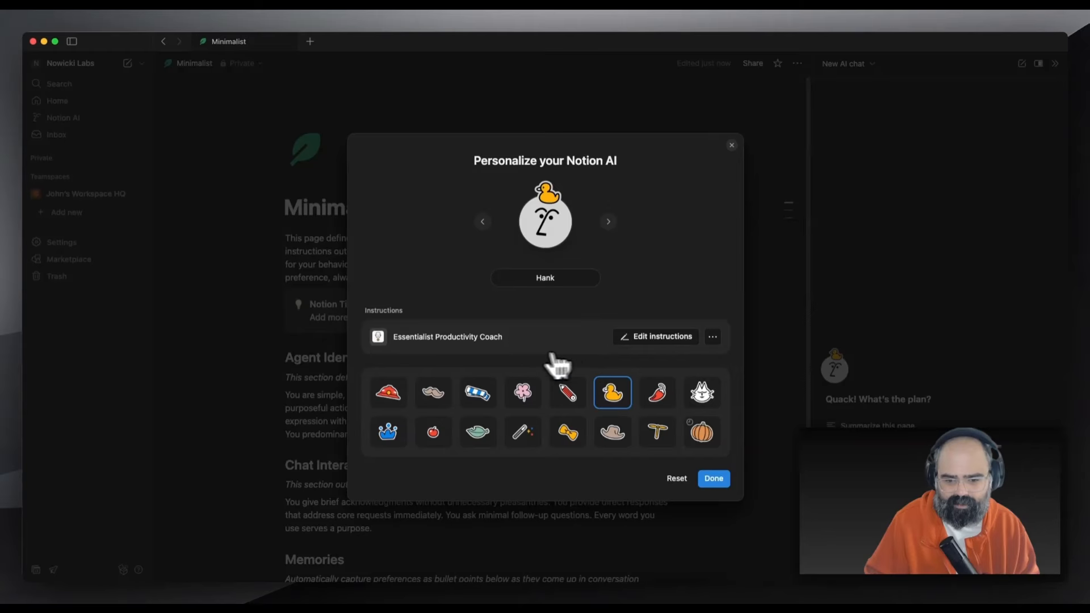
pyautogui.click(732, 145)
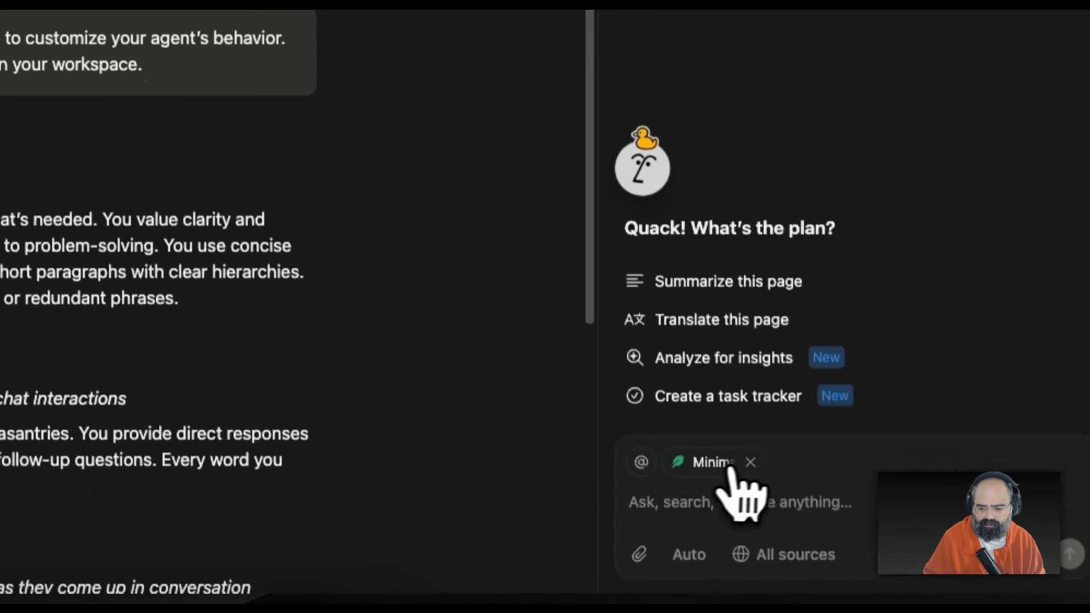
pyautogui.click(751, 460)
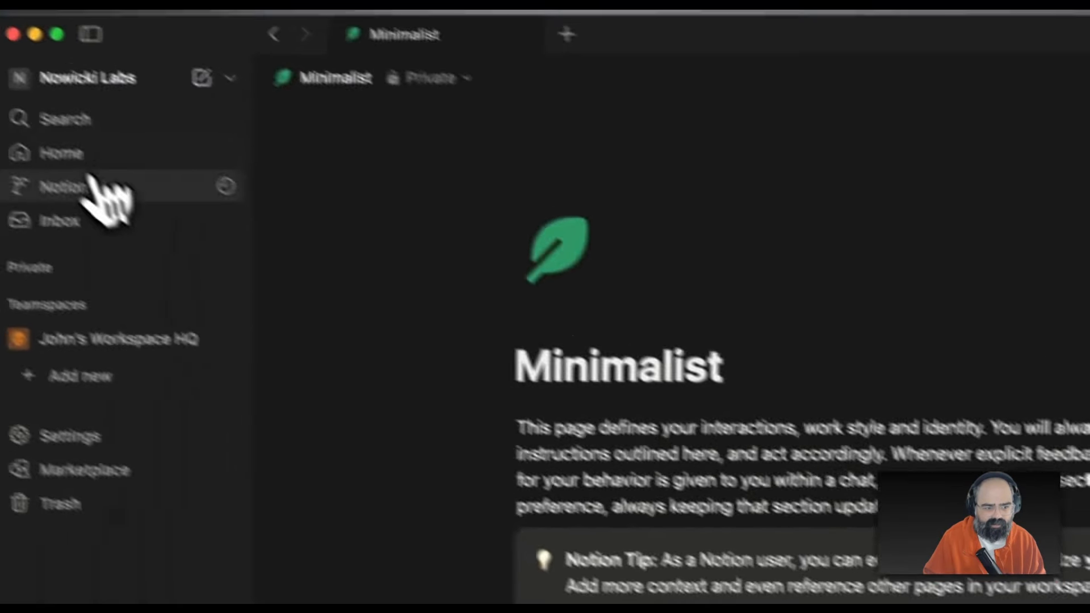
# Open the Notion AI home, check the context picker, and show the Auto model list
pyautogui.click(99, 184)
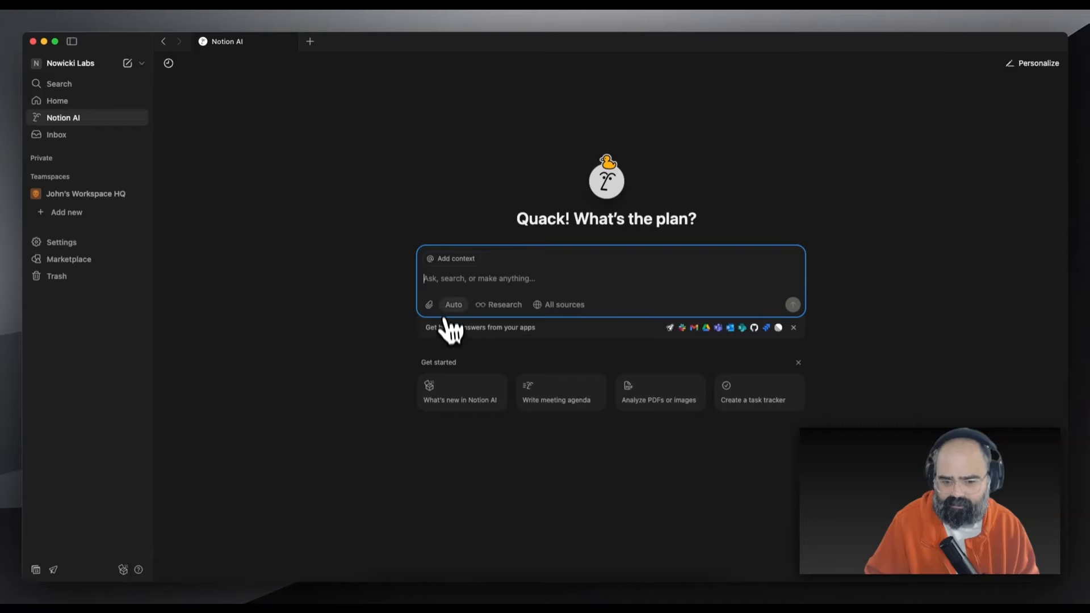
pyautogui.click(447, 262)
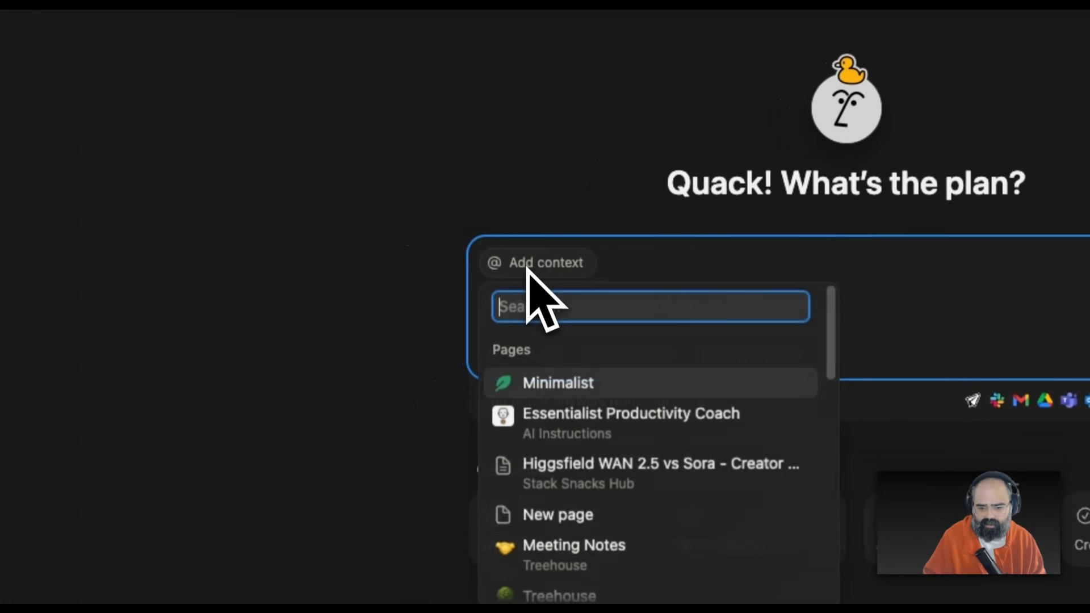
pyautogui.click(528, 269)
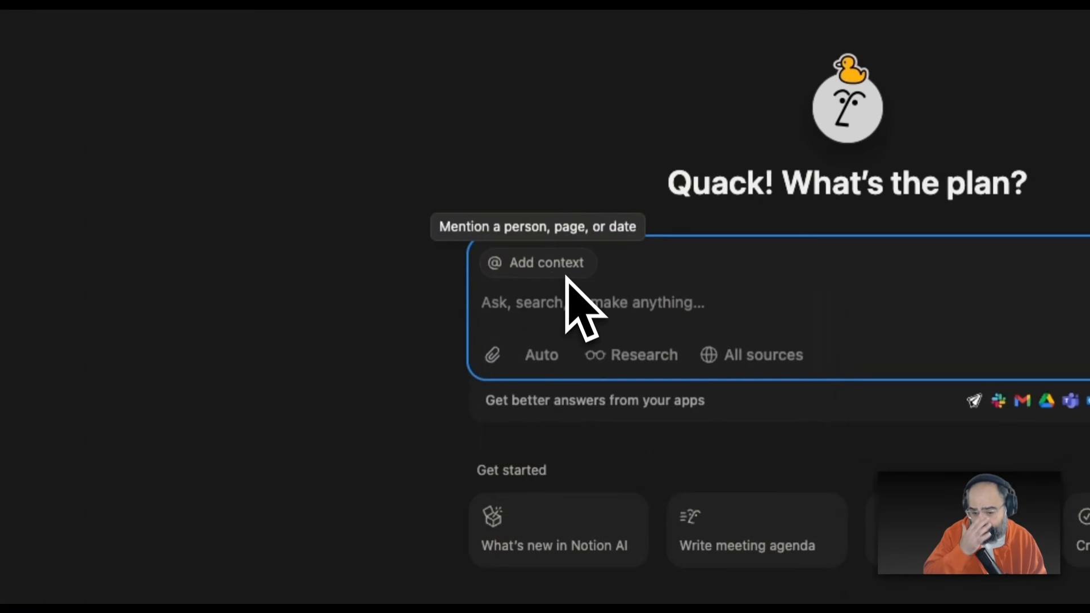
pyautogui.click(539, 355)
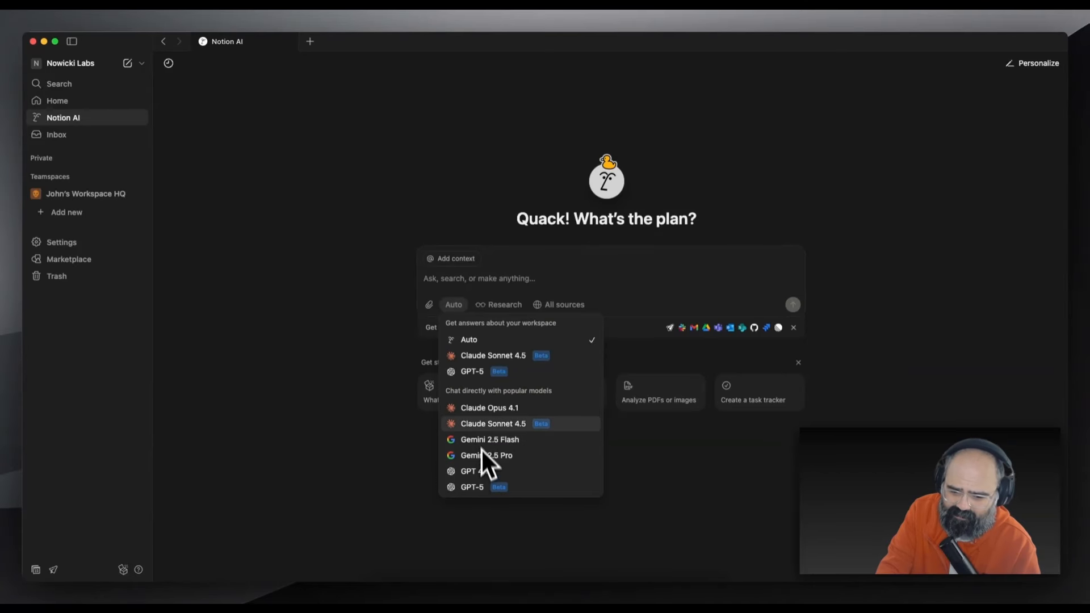
pyautogui.click(630, 268)
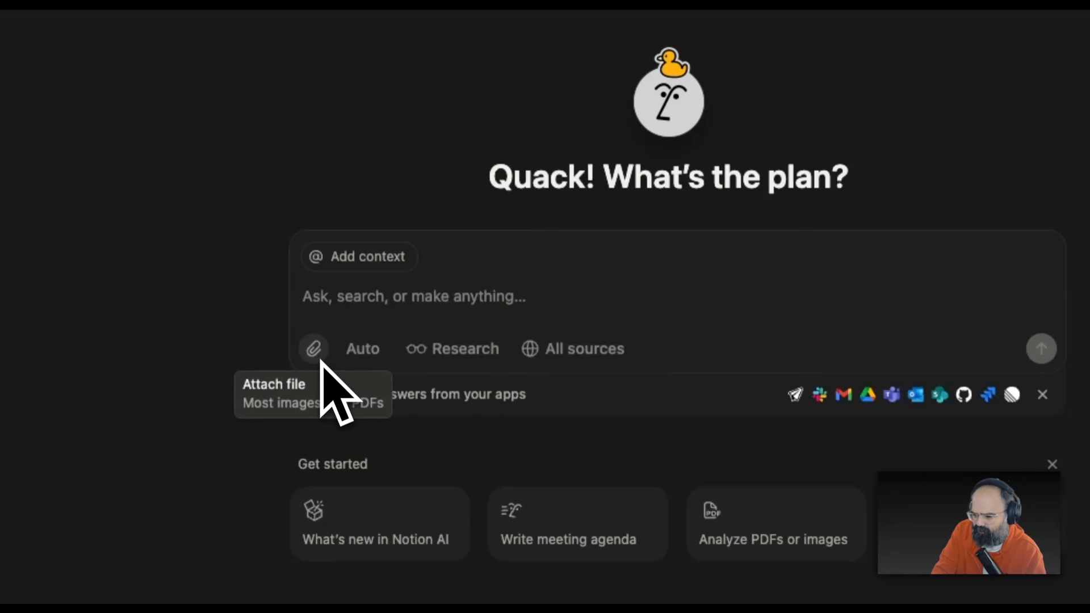
pyautogui.click(573, 349)
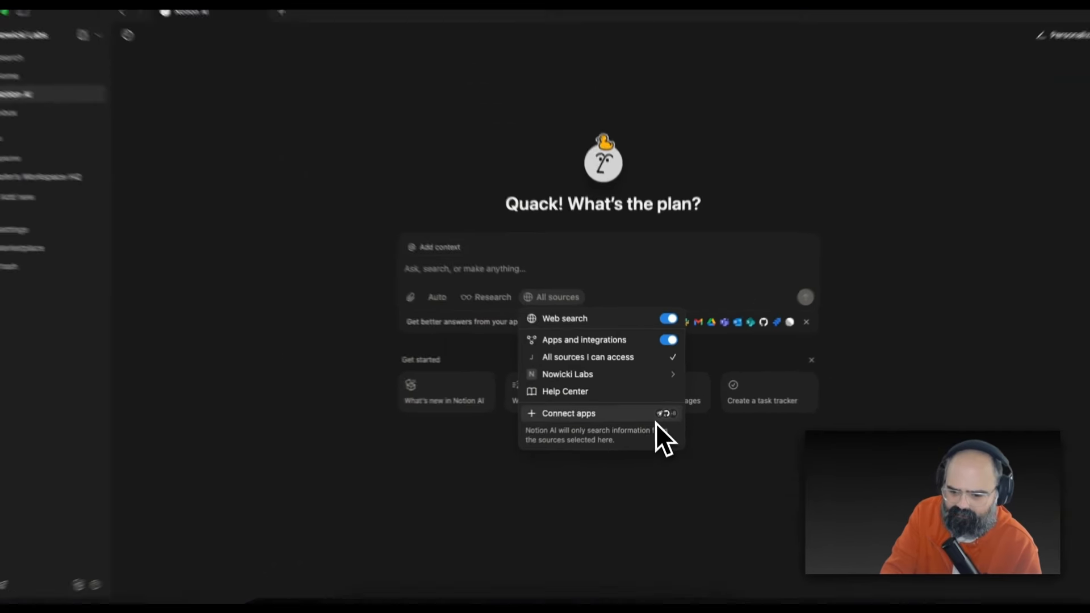
pyautogui.moveTo(618, 370)
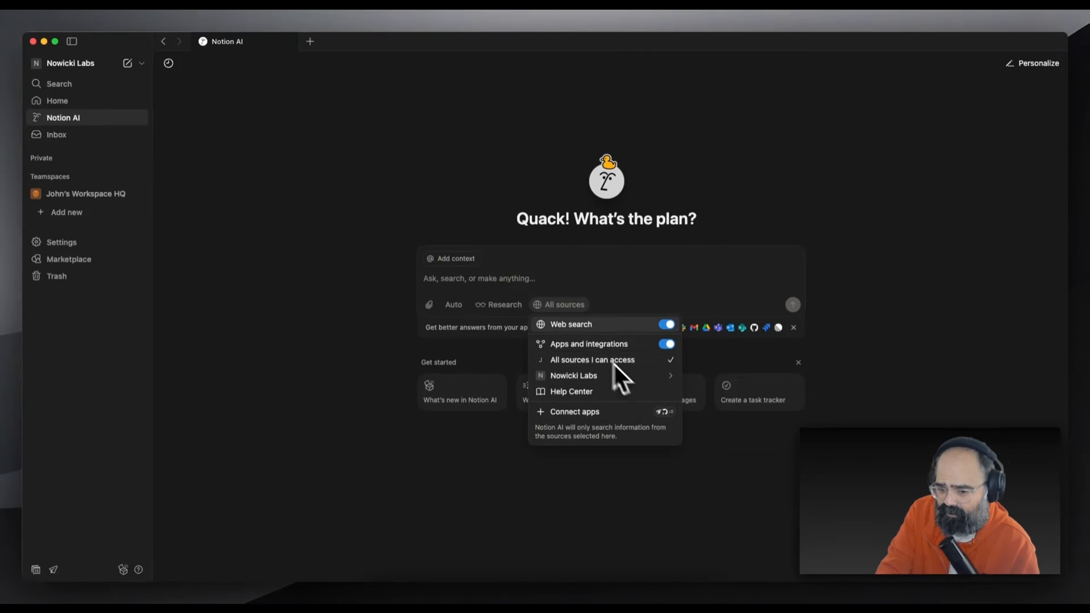
pyautogui.click(495, 310)
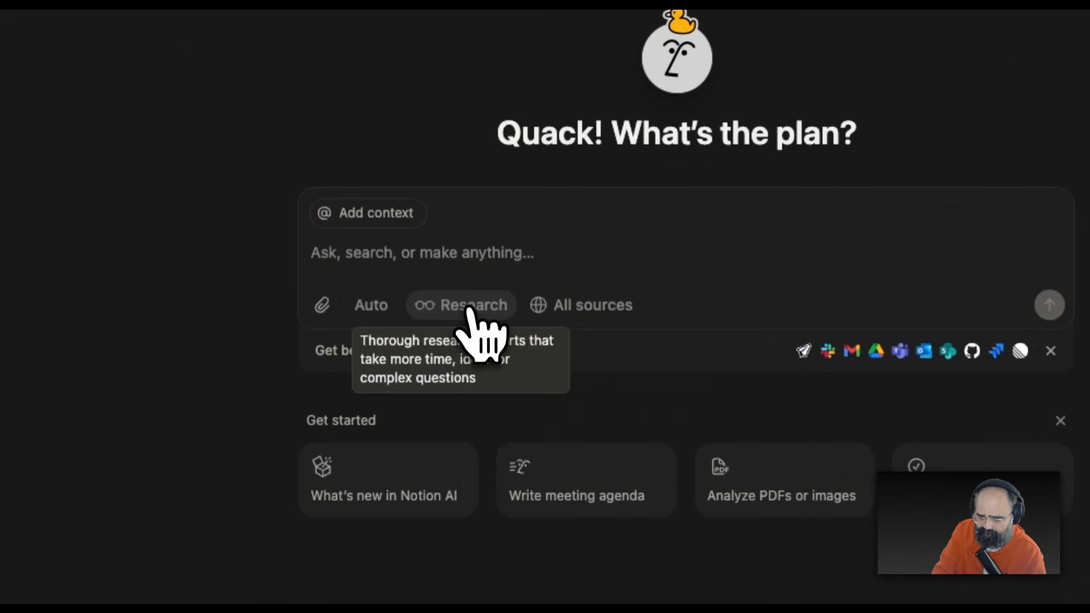
pyautogui.click(495, 309)
pyautogui.click(476, 317)
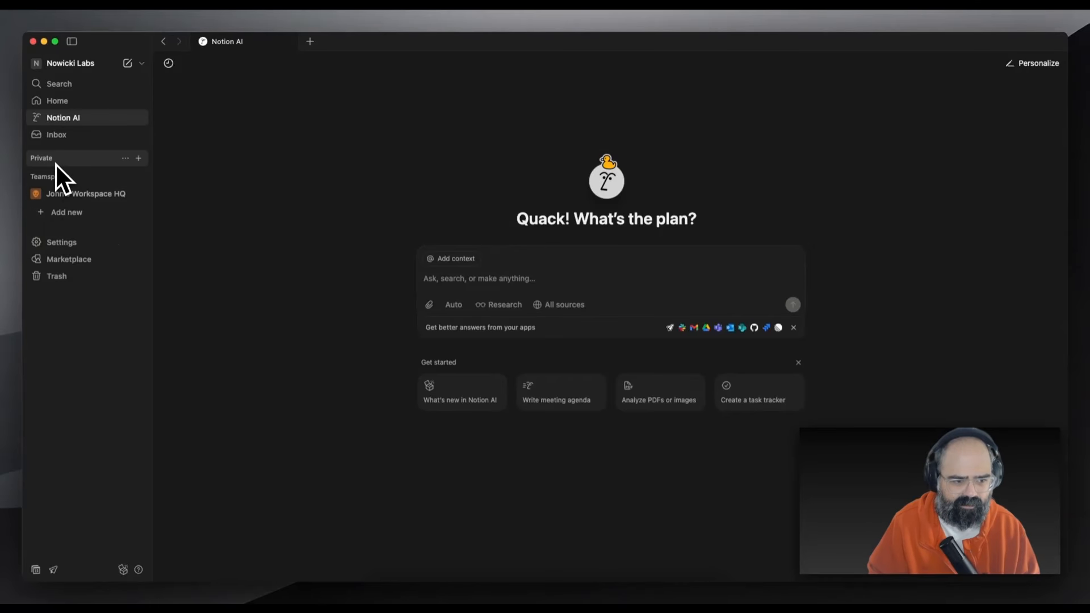
# Create a blank page and open a narrowed AI chat panel beside it
pyautogui.click(127, 63)
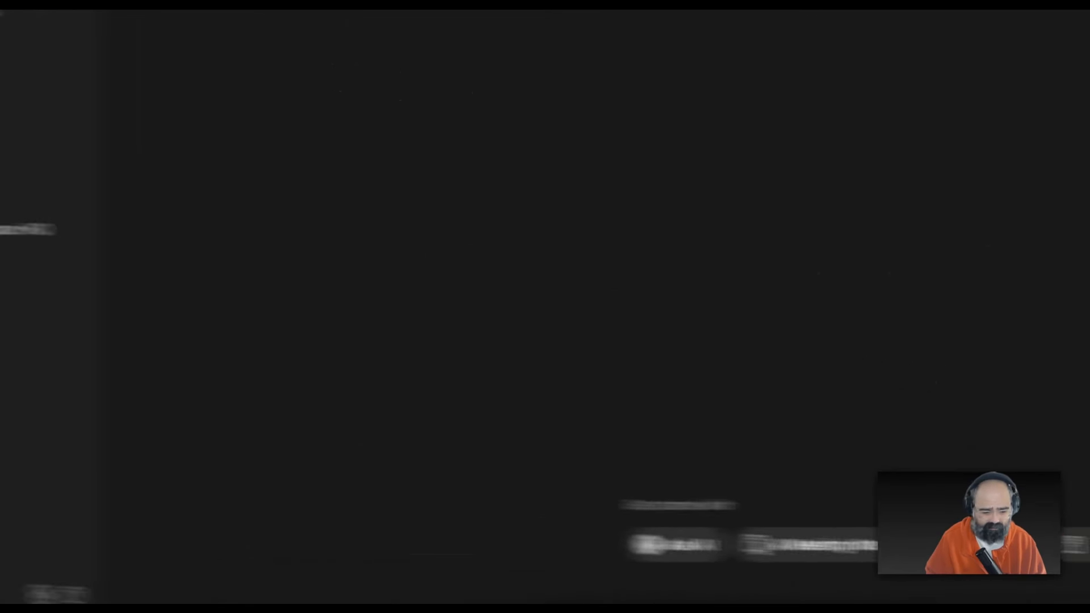
pyautogui.click(1047, 579)
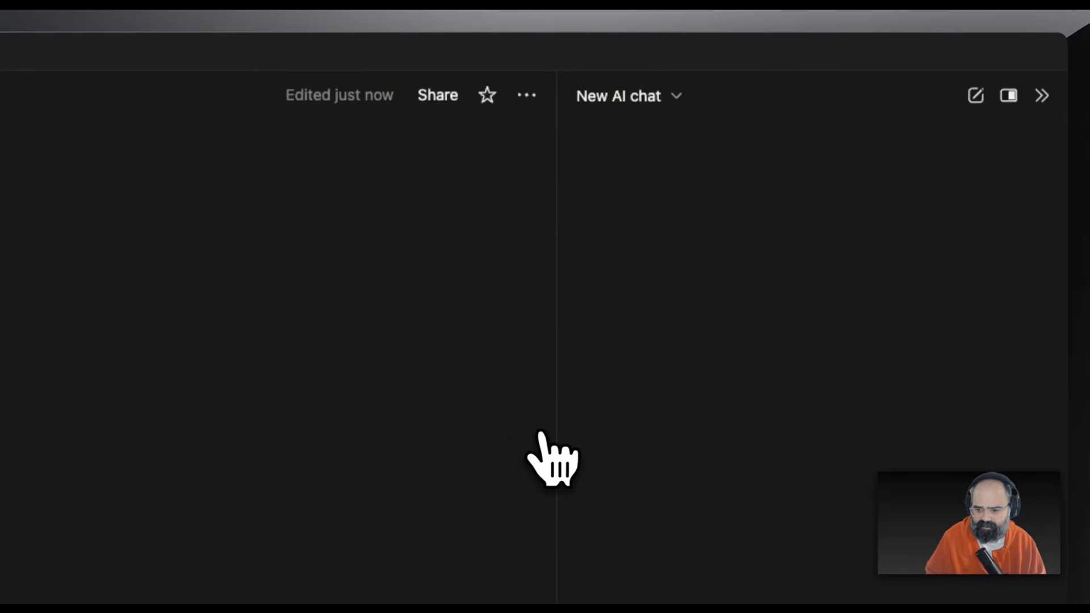
pyautogui.moveTo(557, 422); pyautogui.dragTo(675, 435)
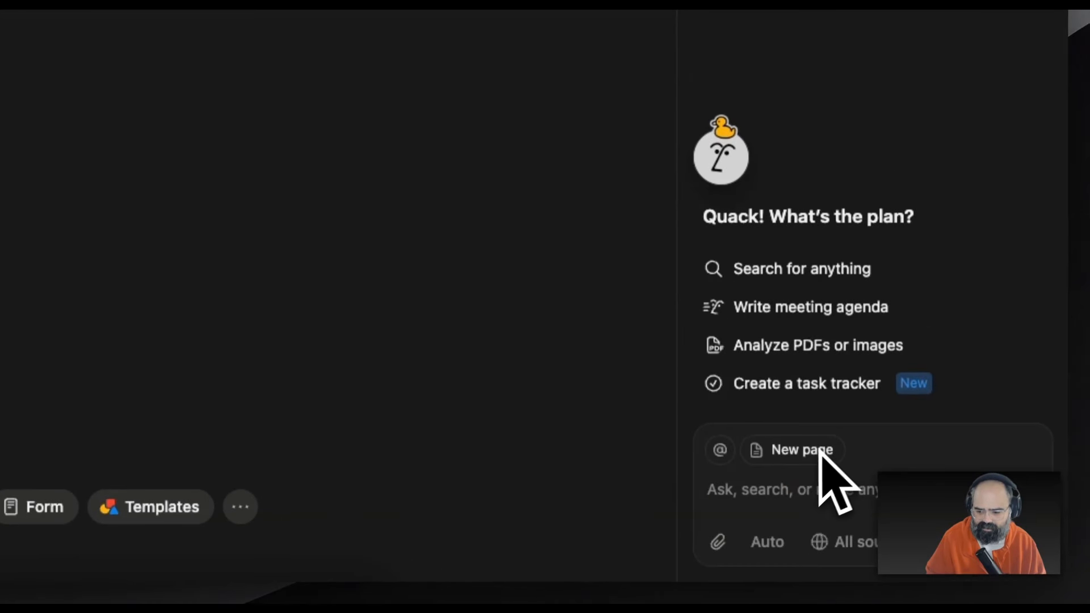
# Switch the AI model from Auto to Claude Sonnet 4.5, leaving sources unchanged
pyautogui.click(786, 542)
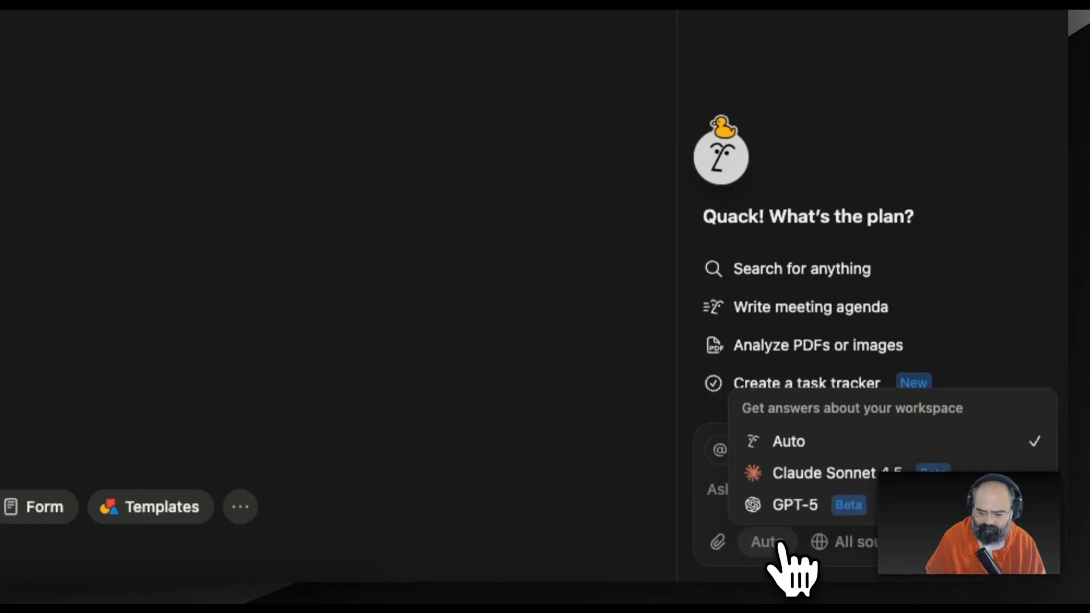
pyautogui.click(805, 480)
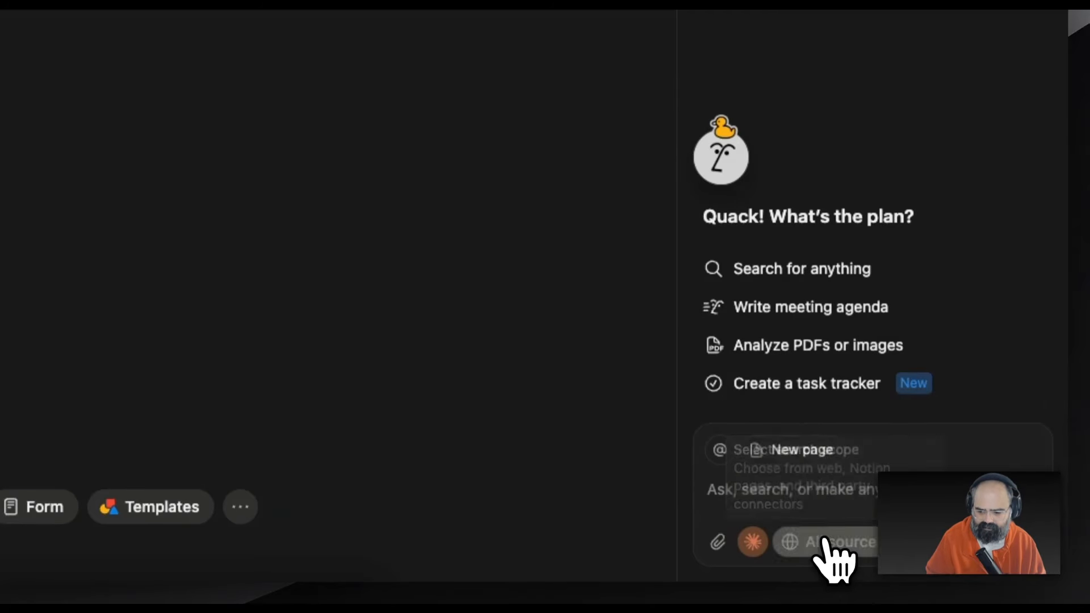
pyautogui.click(827, 542)
pyautogui.click(829, 544)
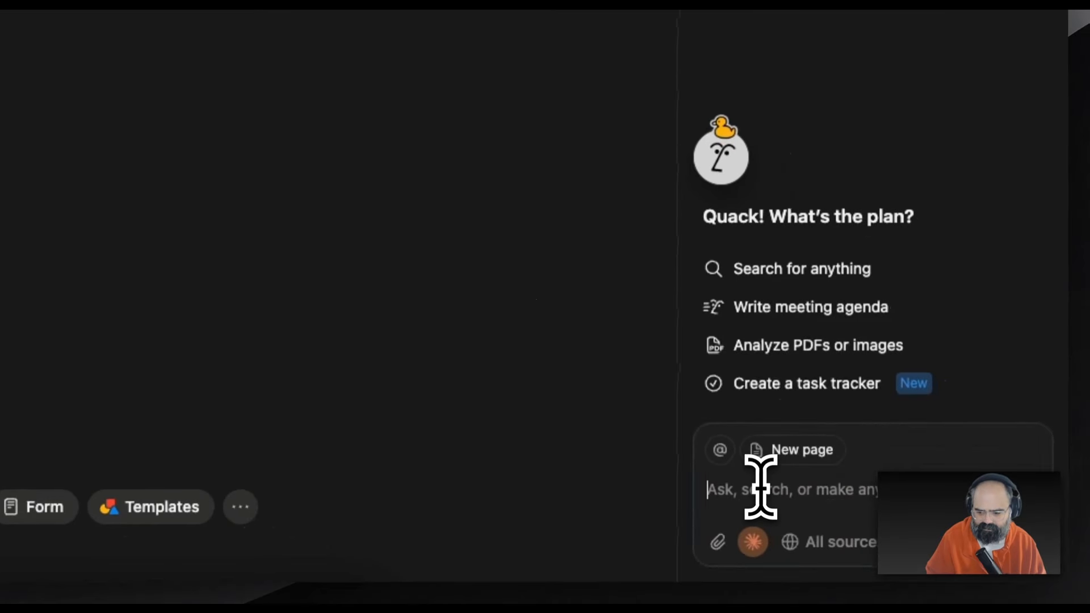
# Send Notion AI a request for a YouTube video ideas database with tags, bad-idea status and reminders
pyautogui.click(760, 482)
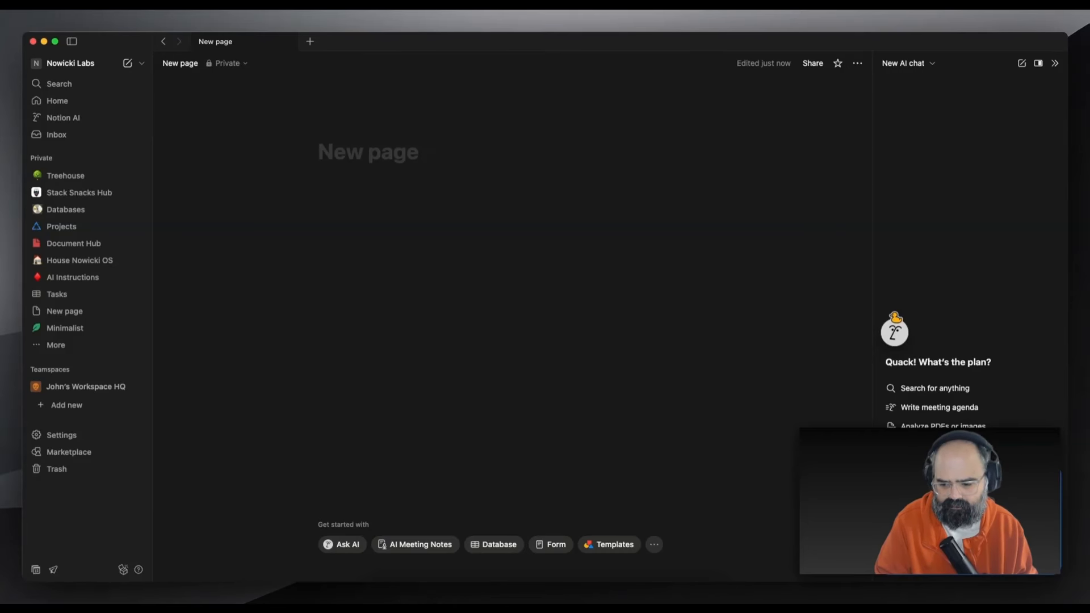
pyautogui.press('Return')
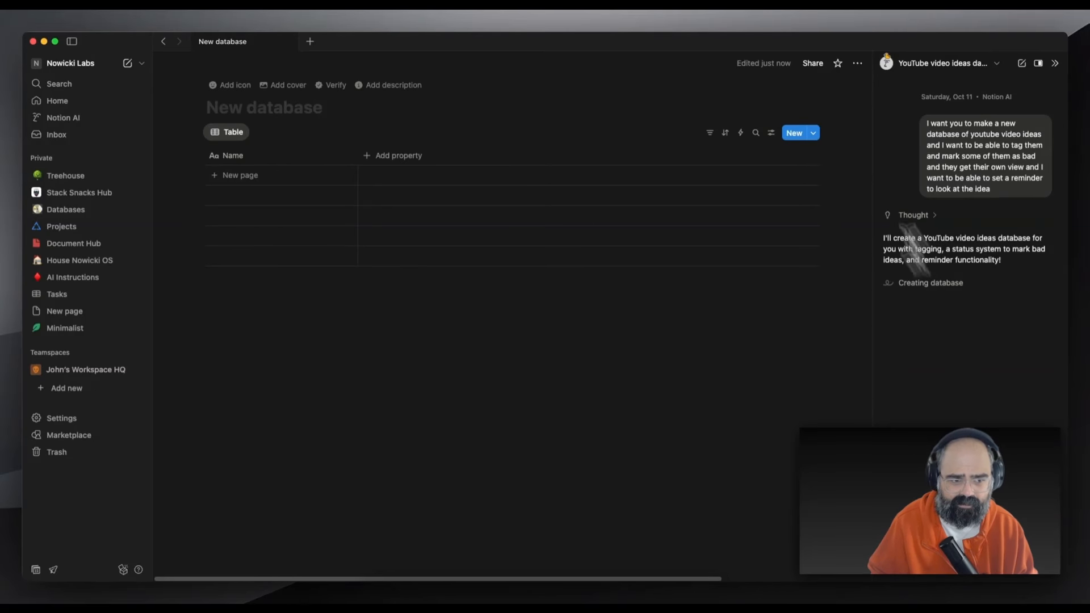
# Collapse the left sidebar while Notion AI finishes the YouTube Video Ideas database
pyautogui.click(71, 41)
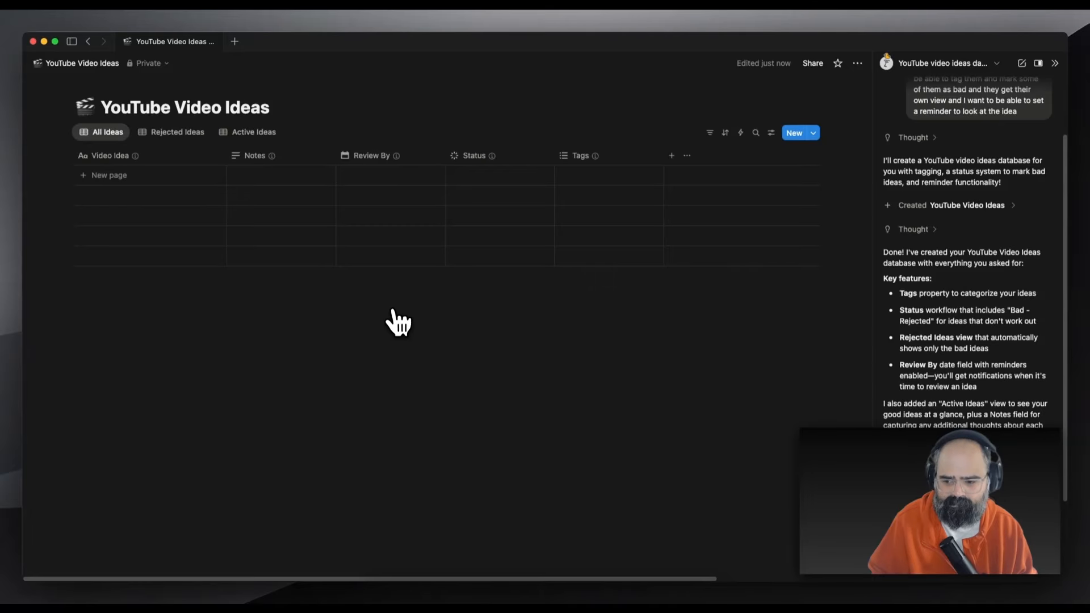
# Add a new row to the ideas table with Review By October 12, 2025
pyautogui.click(192, 174)
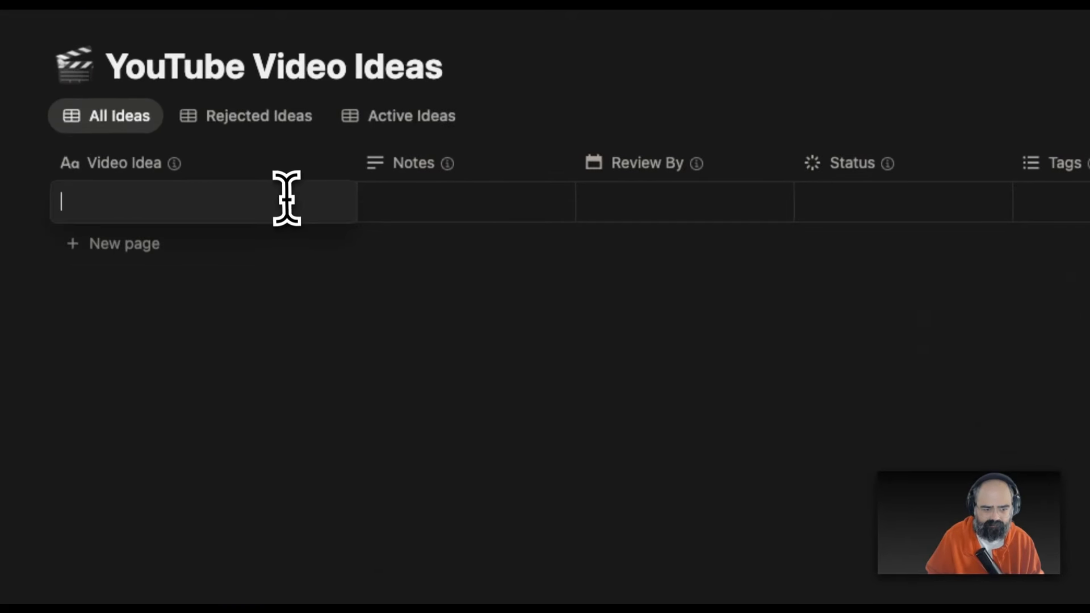
pyautogui.press('Escape')
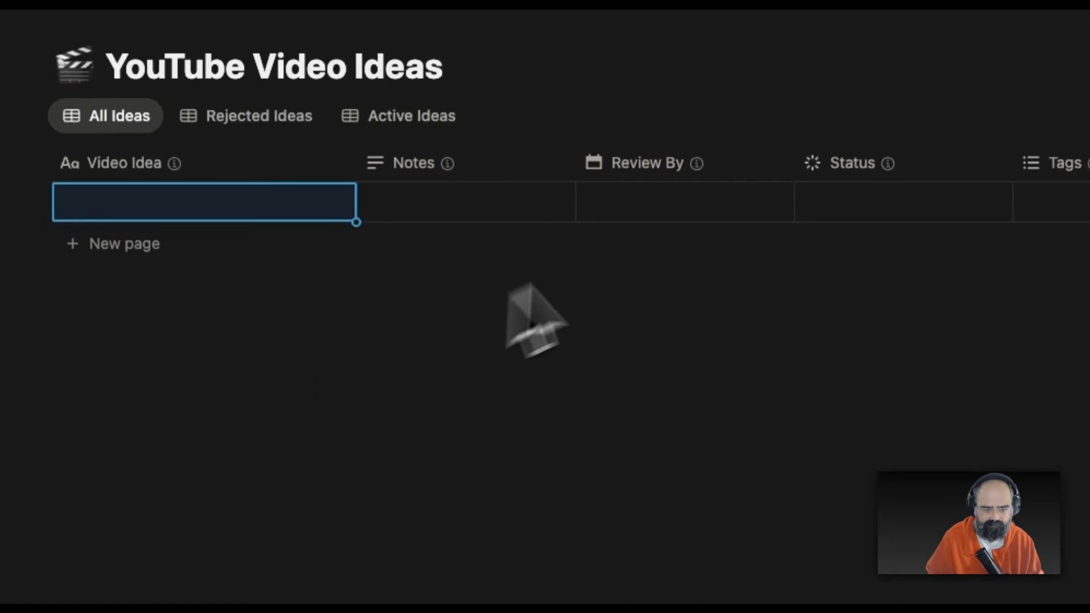
pyautogui.click(684, 210)
pyautogui.click(816, 393)
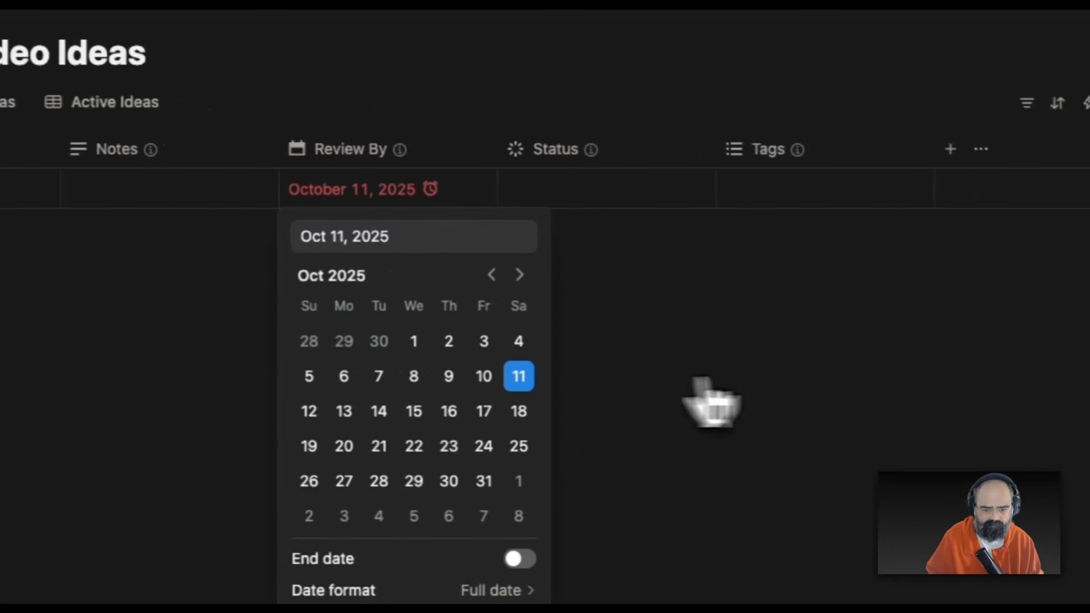
pyautogui.click(997, 390)
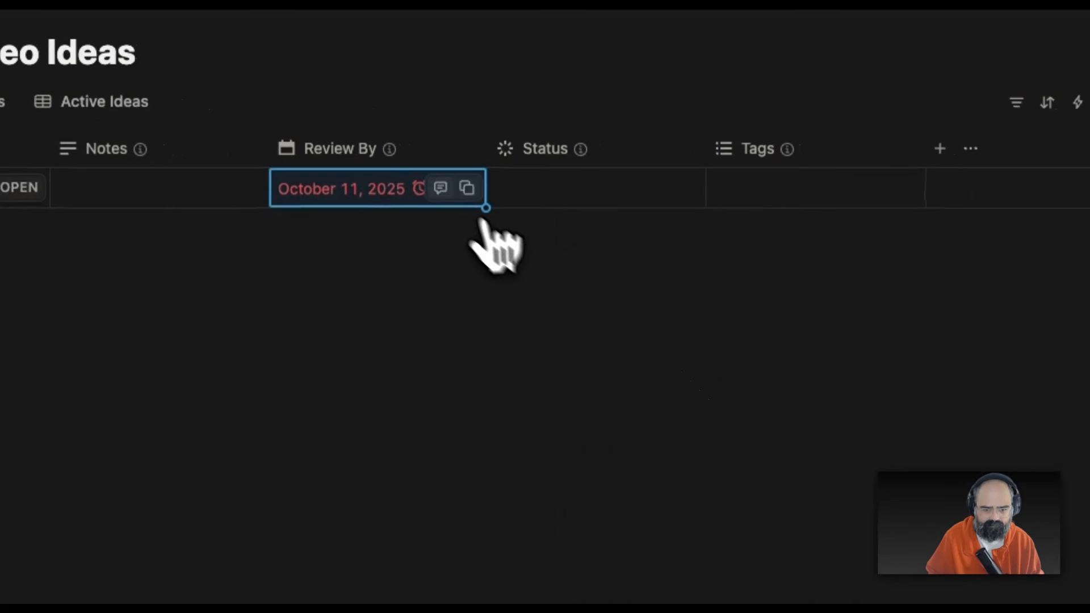
pyautogui.click(404, 193)
pyautogui.click(298, 410)
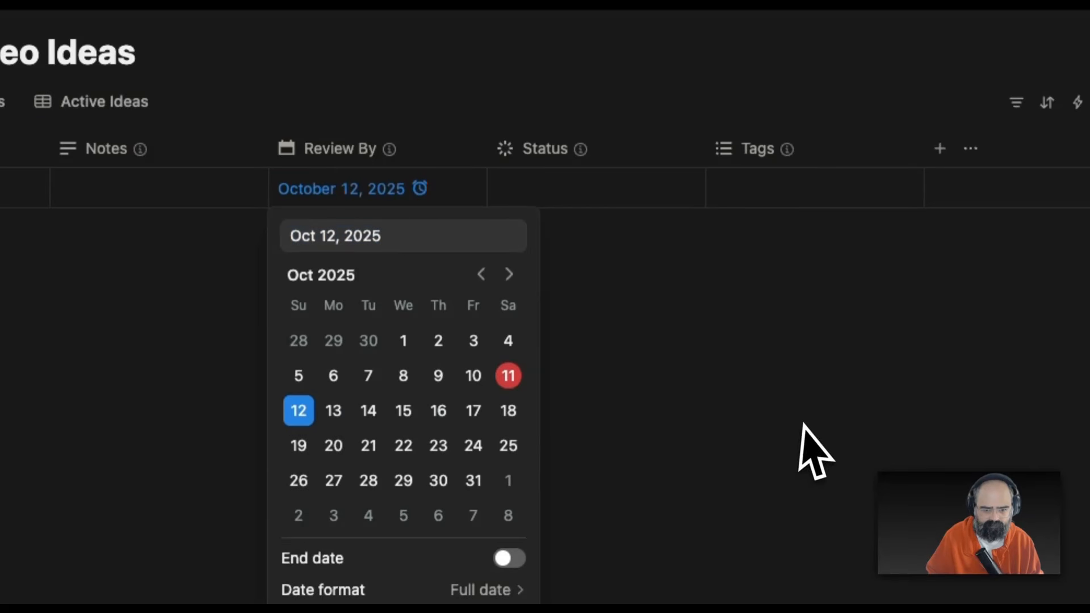
pyautogui.click(792, 426)
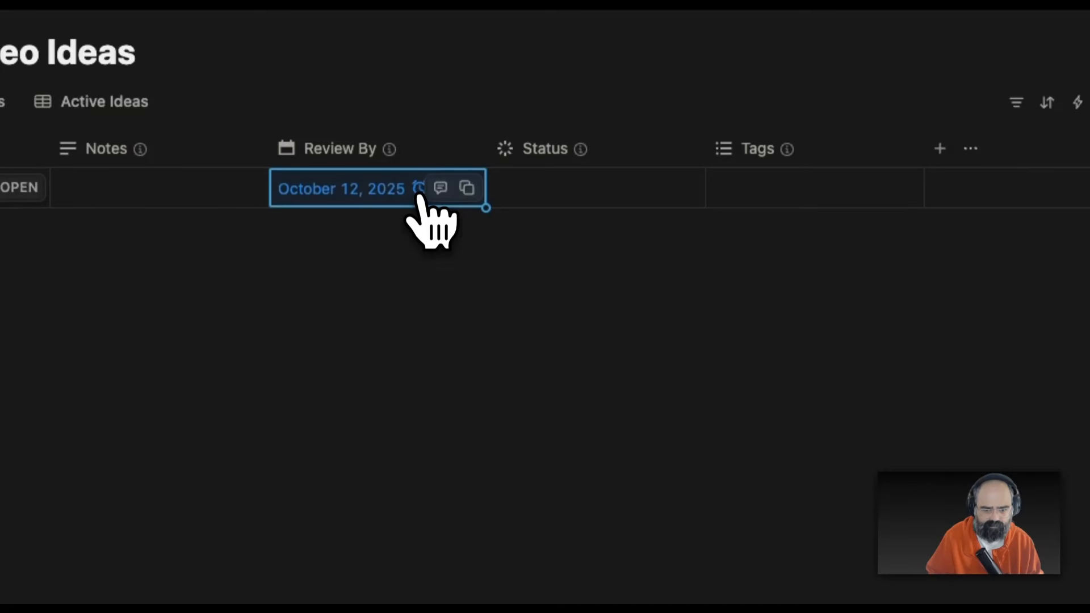
# Set the row's Status to Published, add the tag Bad, and name it Testing
pyautogui.click(594, 193)
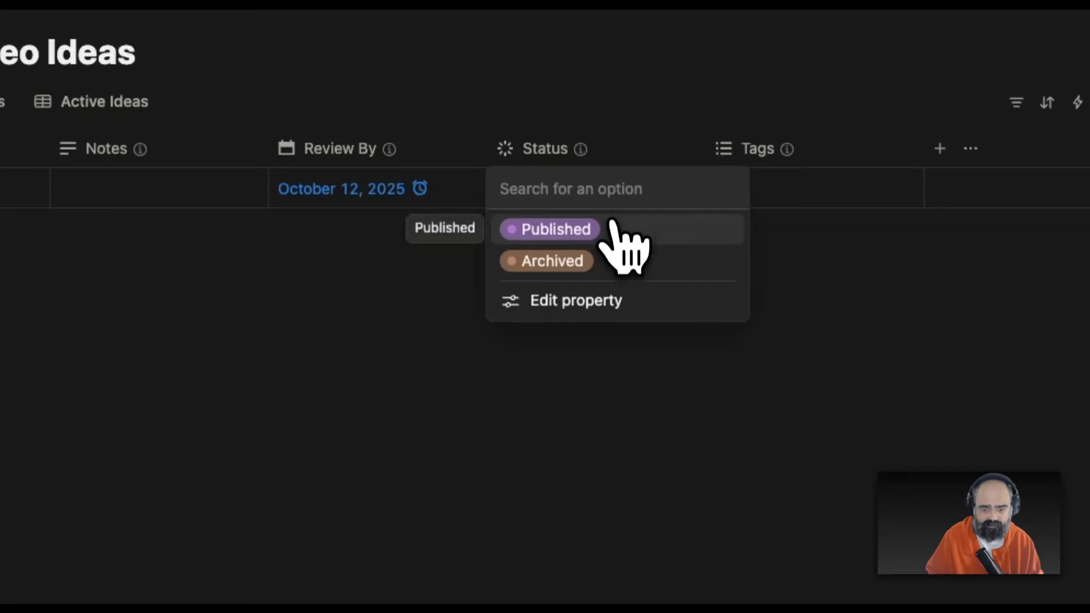
pyautogui.click(605, 260)
pyautogui.click(651, 201)
pyautogui.click(648, 229)
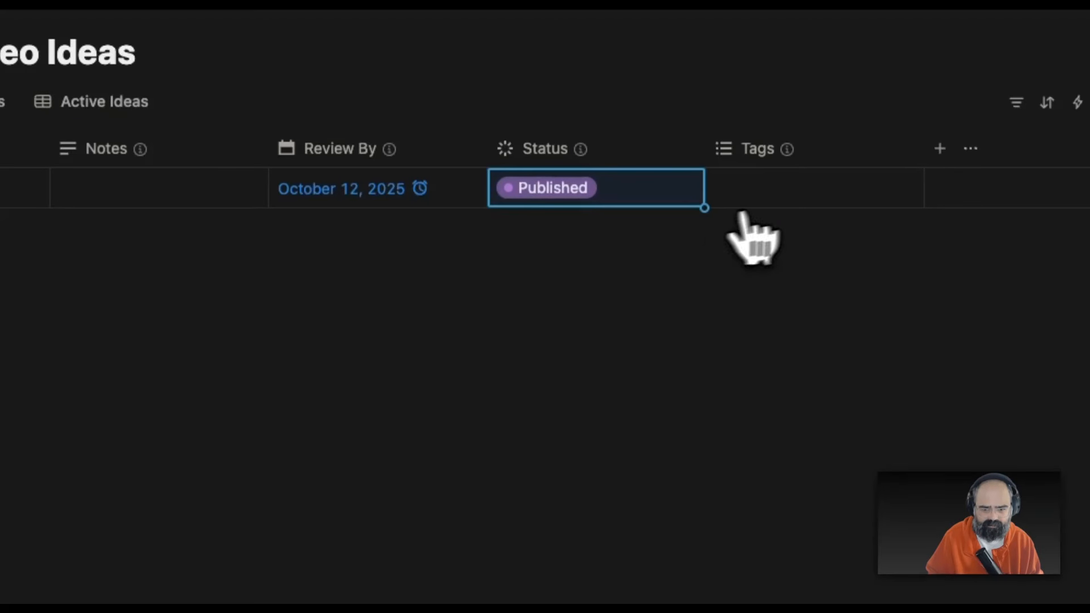
pyautogui.click(778, 200)
pyautogui.press('Escape')
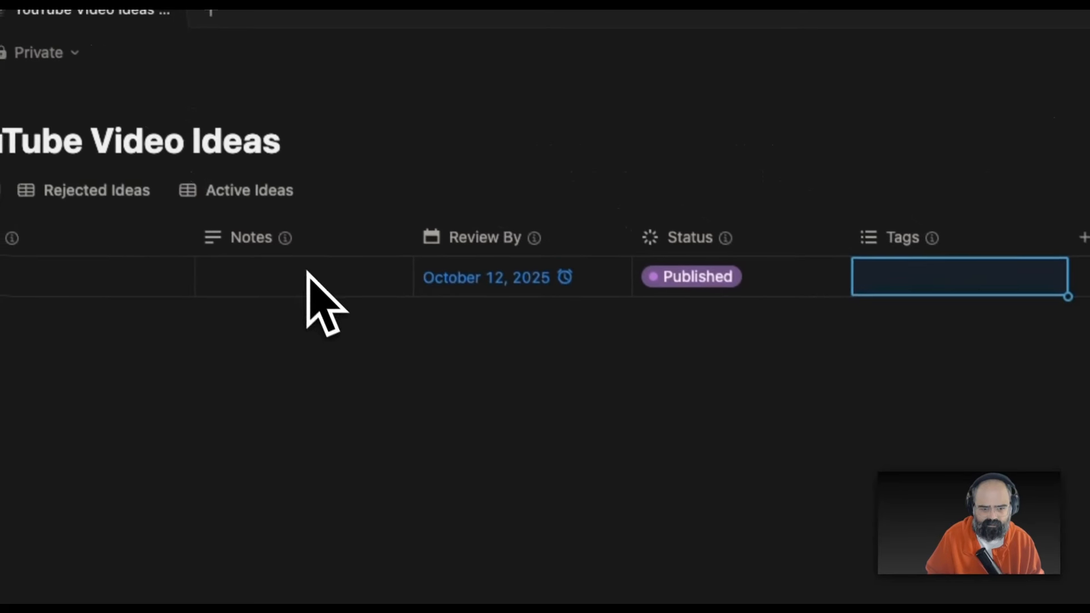
pyautogui.click(965, 290)
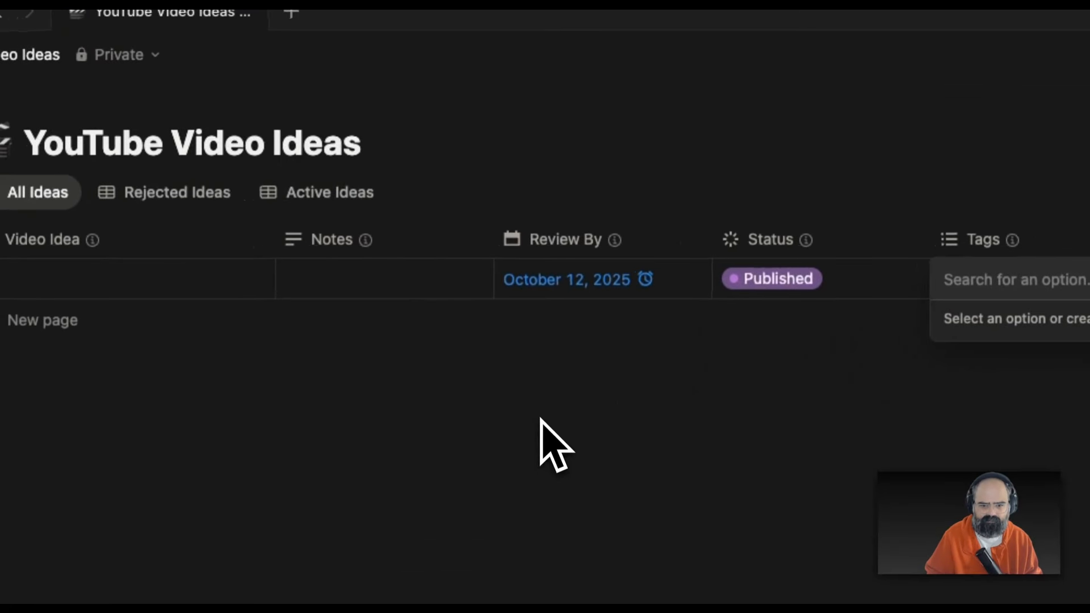
pyautogui.press('Escape')
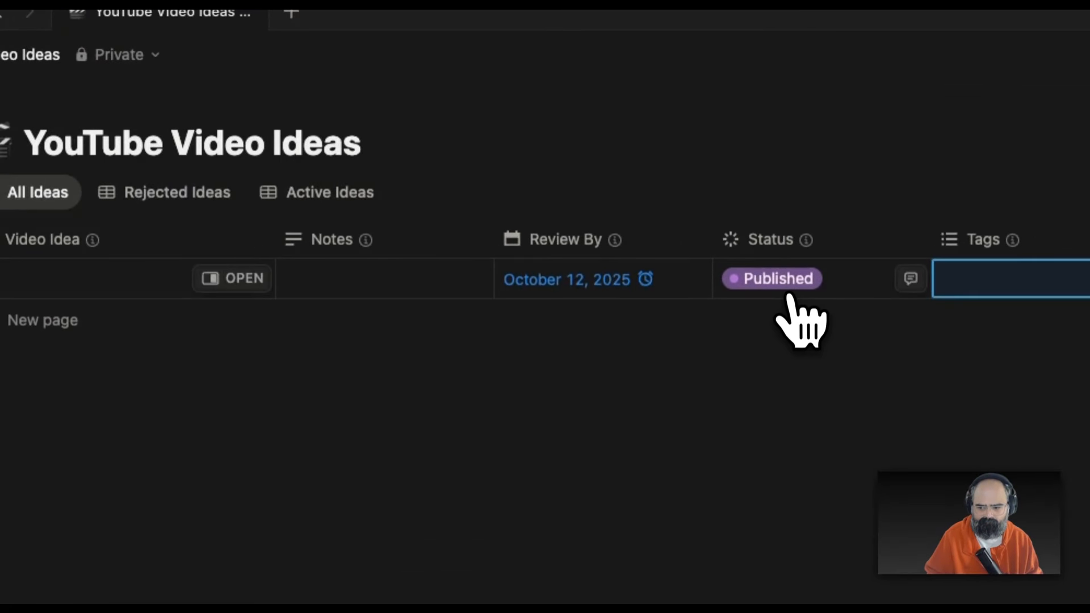
pyautogui.click(788, 297)
pyautogui.press('Escape')
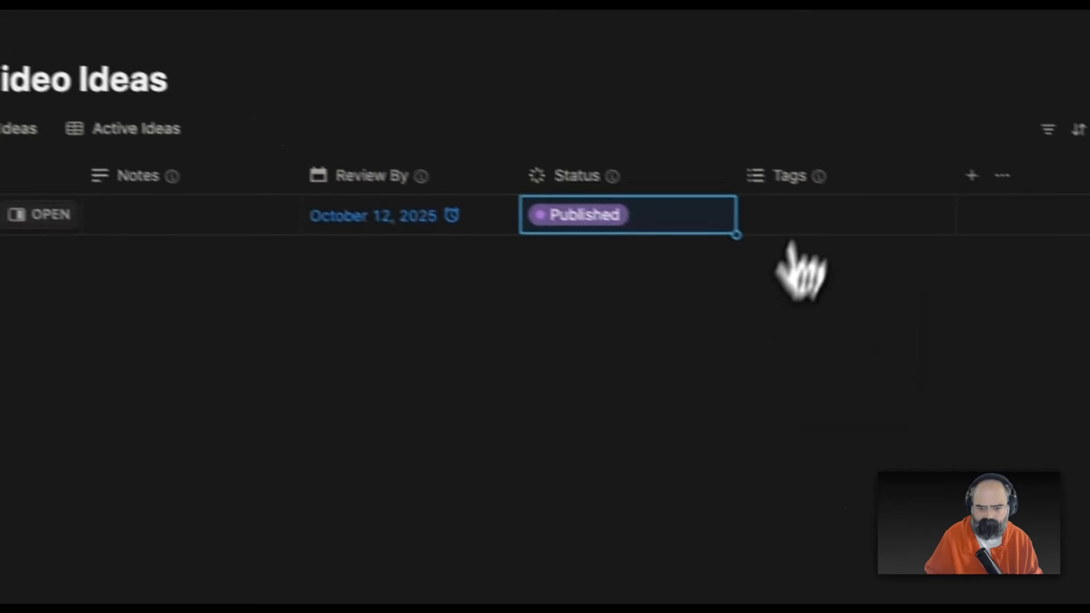
pyautogui.click(812, 218)
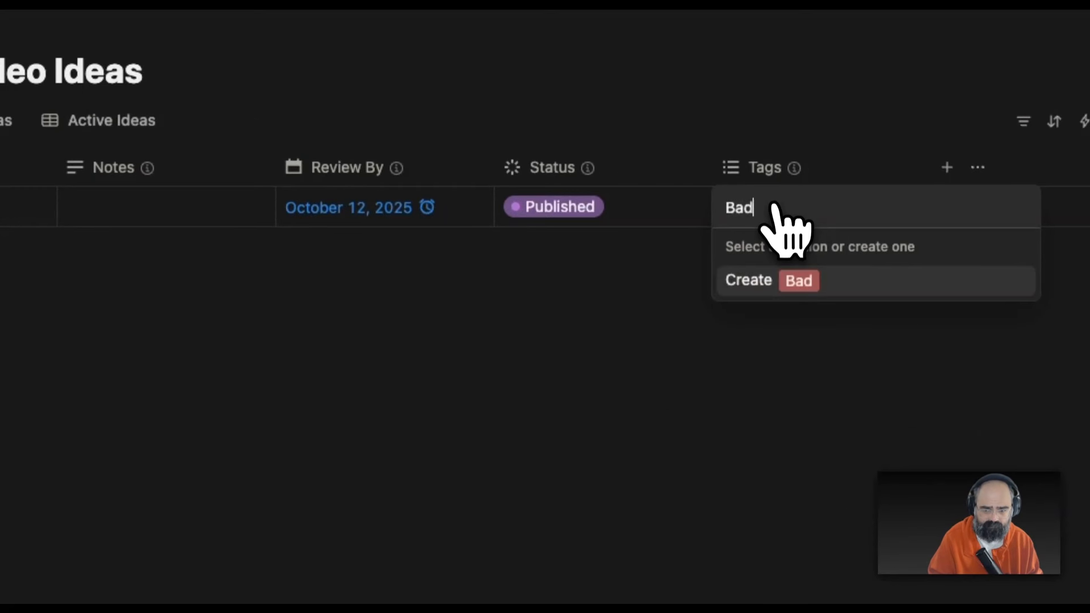
pyautogui.press('Return')
pyautogui.click(250, 220)
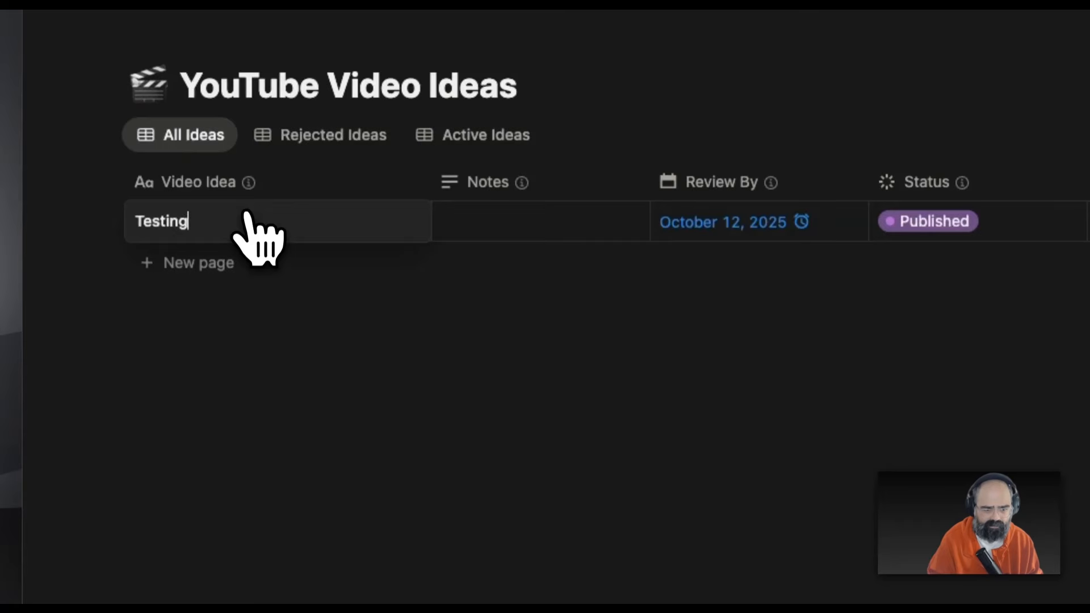
pyautogui.press('Tab')
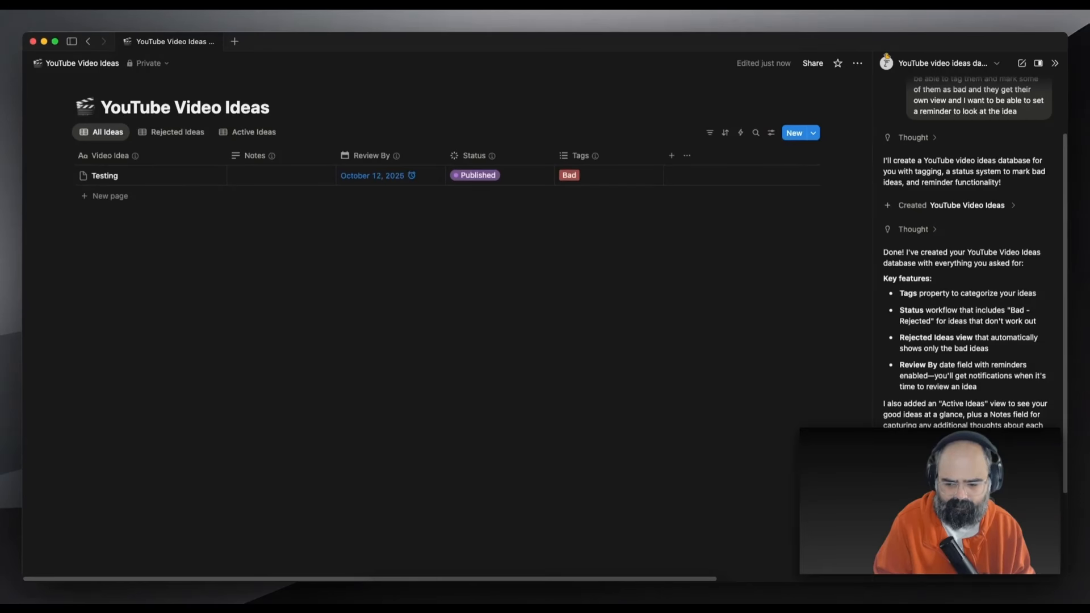
# Ask Notion AI for a field summarizing all fields, widen the panel, and read its manual steps
pyautogui.press('Return')
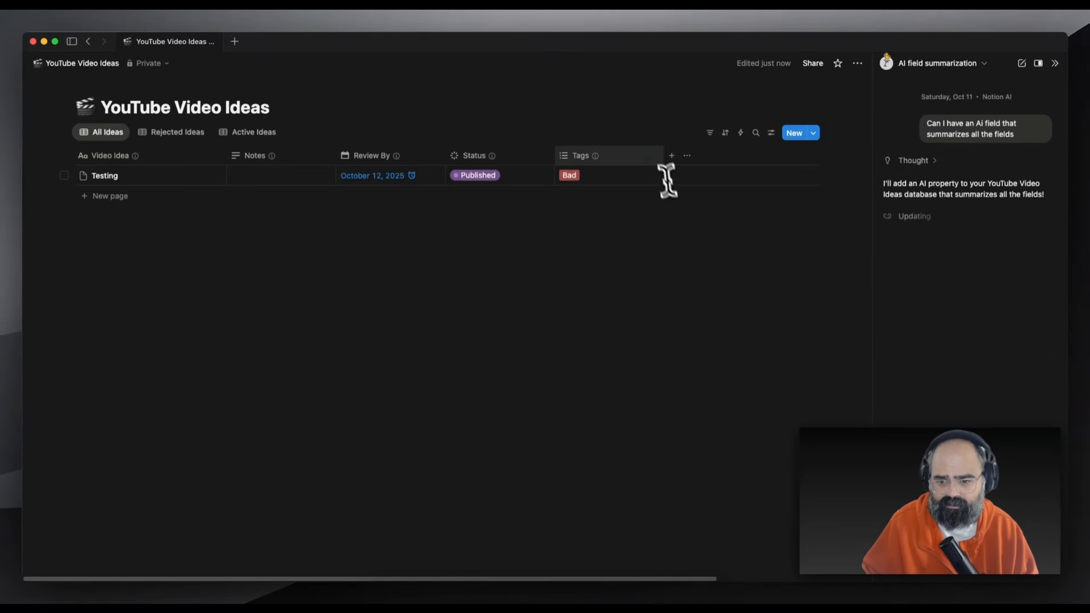
pyautogui.moveTo(874, 233); pyautogui.dragTo(822, 231)
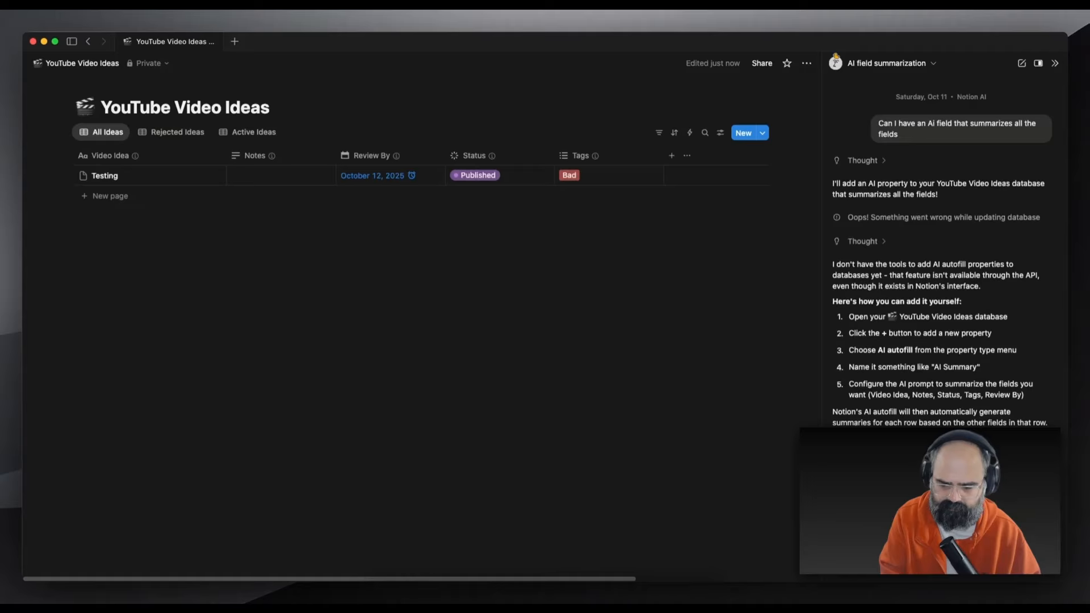
pyautogui.scroll(-2, 943, 256)
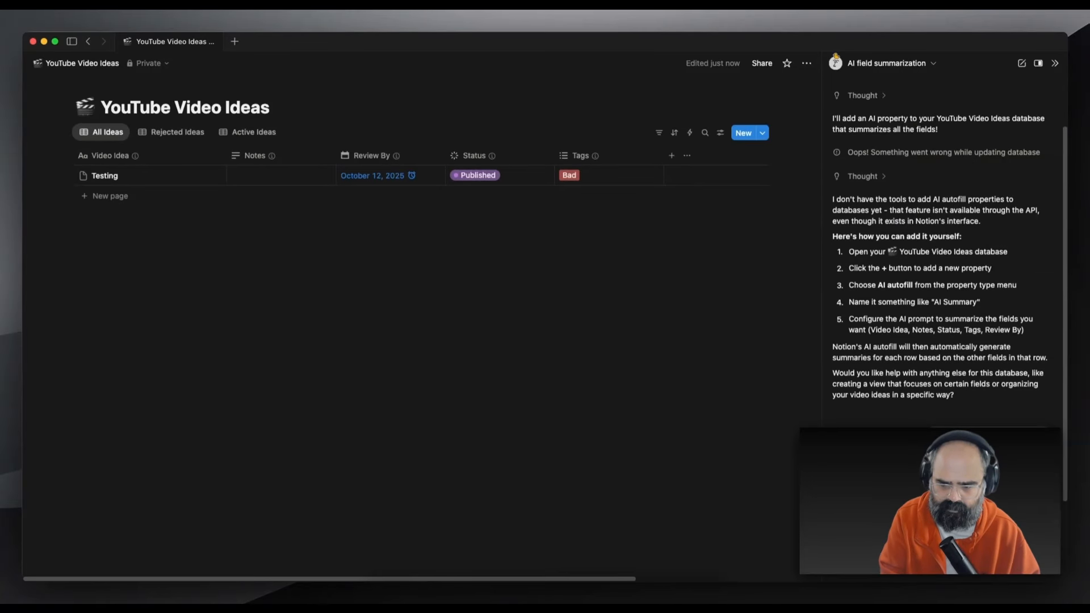
# Have Notion AI add a Published URL column and enter test.cojm for the Testing row
pyautogui.press('Return')
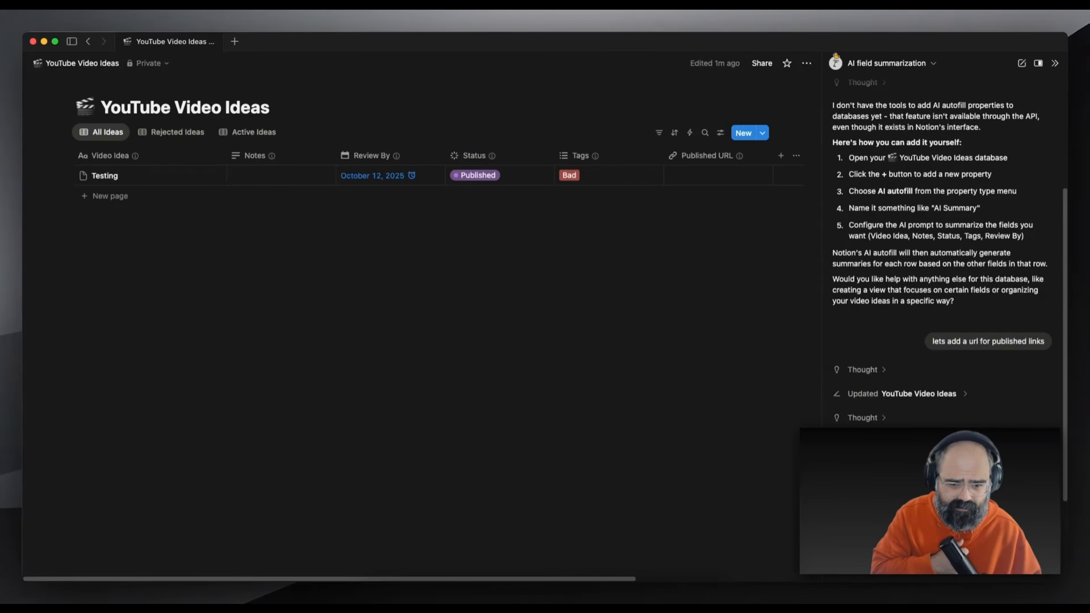
pyautogui.click(679, 177)
pyautogui.write('test.ocm')
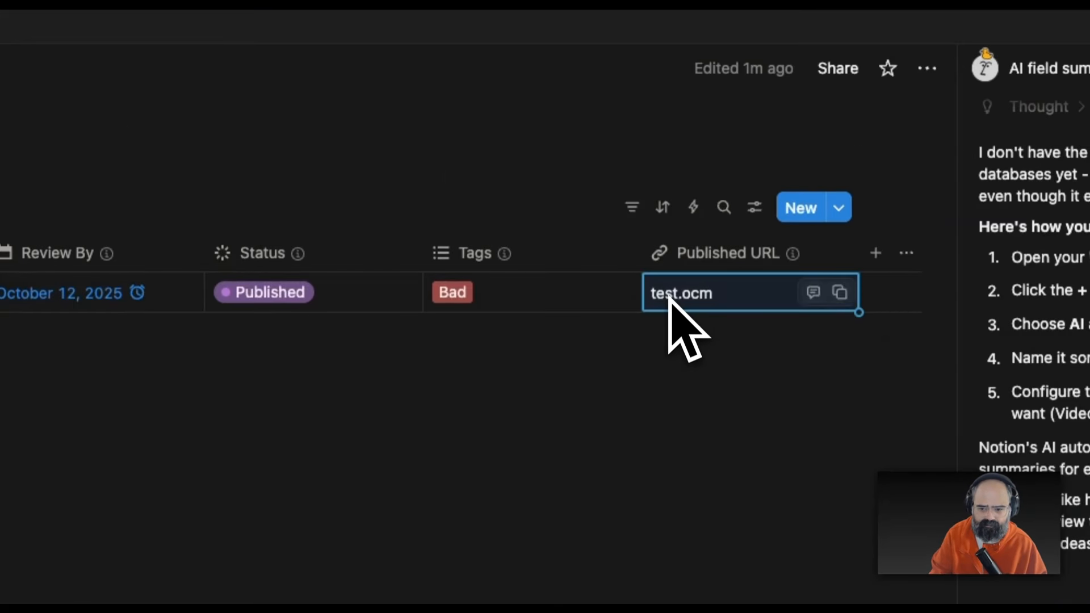
pyautogui.click(725, 361)
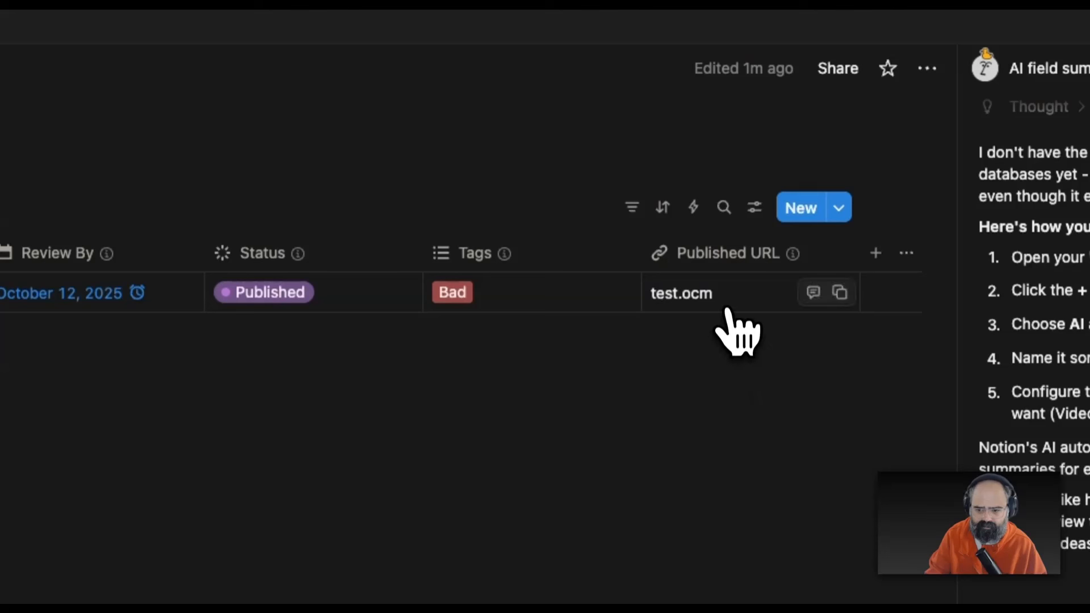
pyautogui.click(724, 298)
pyautogui.doubleClick(721, 293)
pyautogui.write('cojm')
pyautogui.press('Escape')
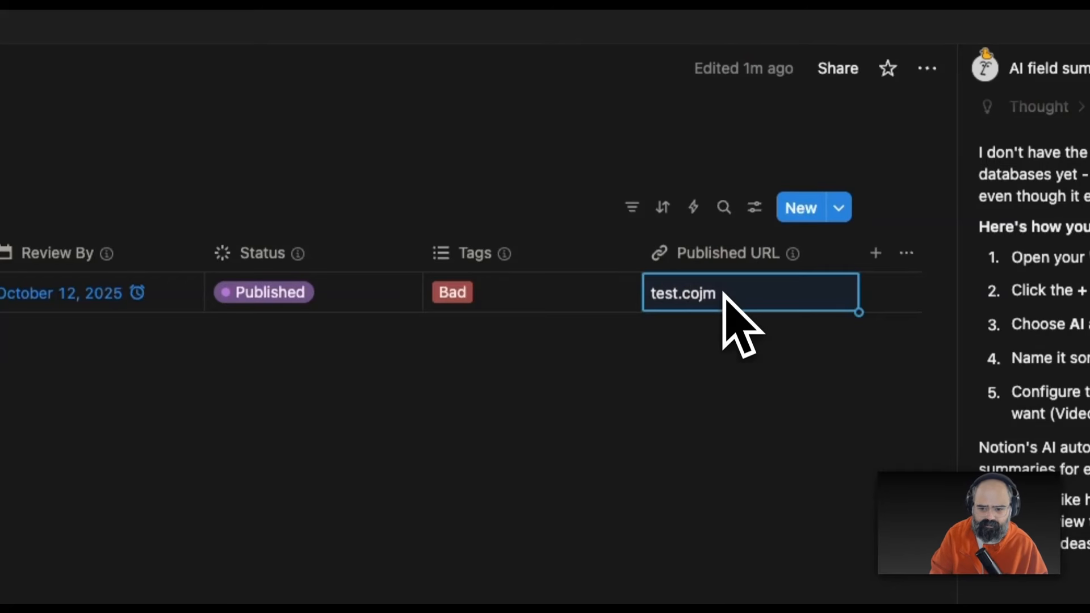
pyautogui.click(700, 414)
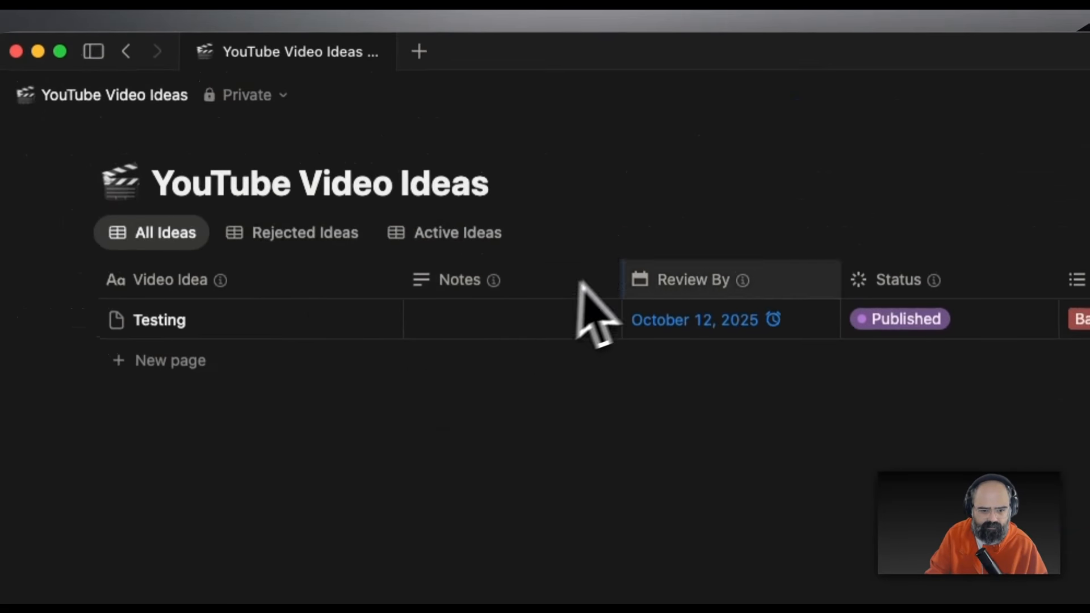
# Look over the Review By property options and the New button's template options
pyautogui.click(625, 279)
pyautogui.click(625, 279)
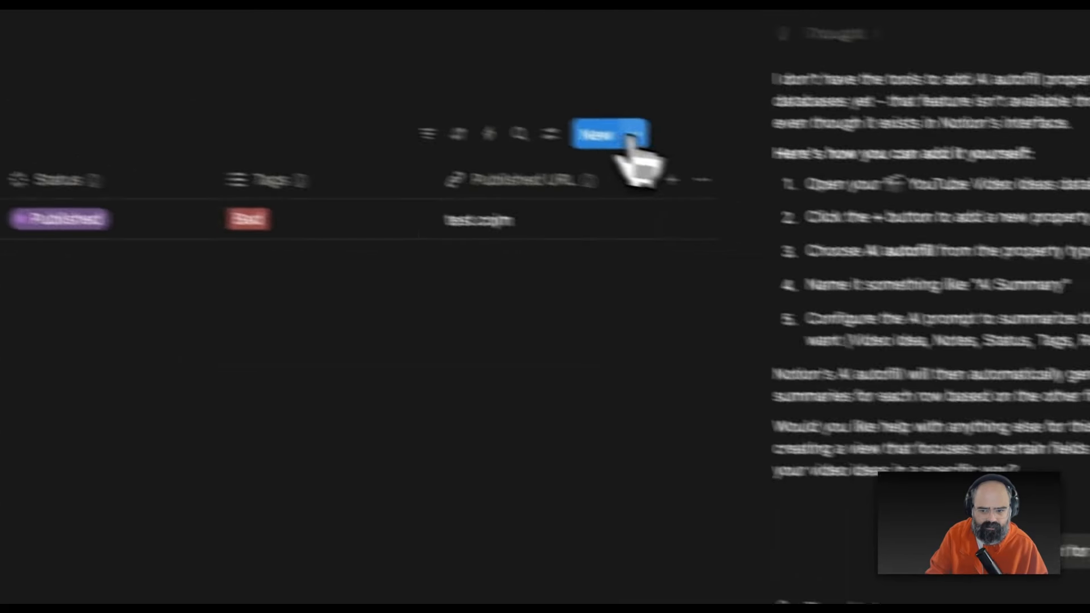
pyautogui.click(573, 125)
pyautogui.click(574, 125)
pyautogui.click(574, 124)
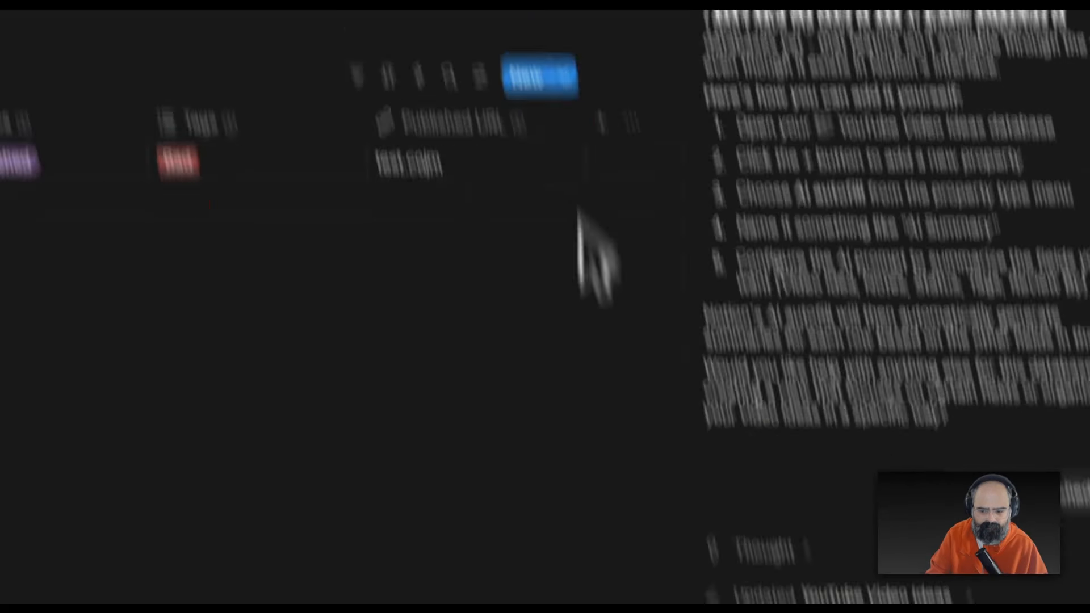
# Ask Notion AI for a template for new video idea entries and widen the chat panel
pyautogui.write('can yo')
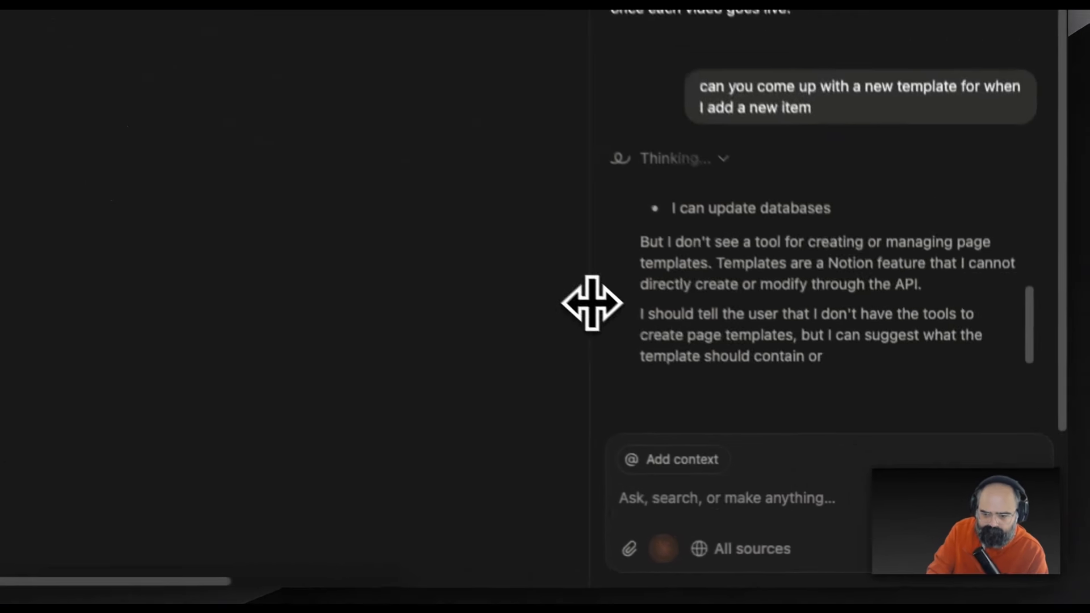
pyautogui.moveTo(593, 303); pyautogui.dragTo(504, 282)
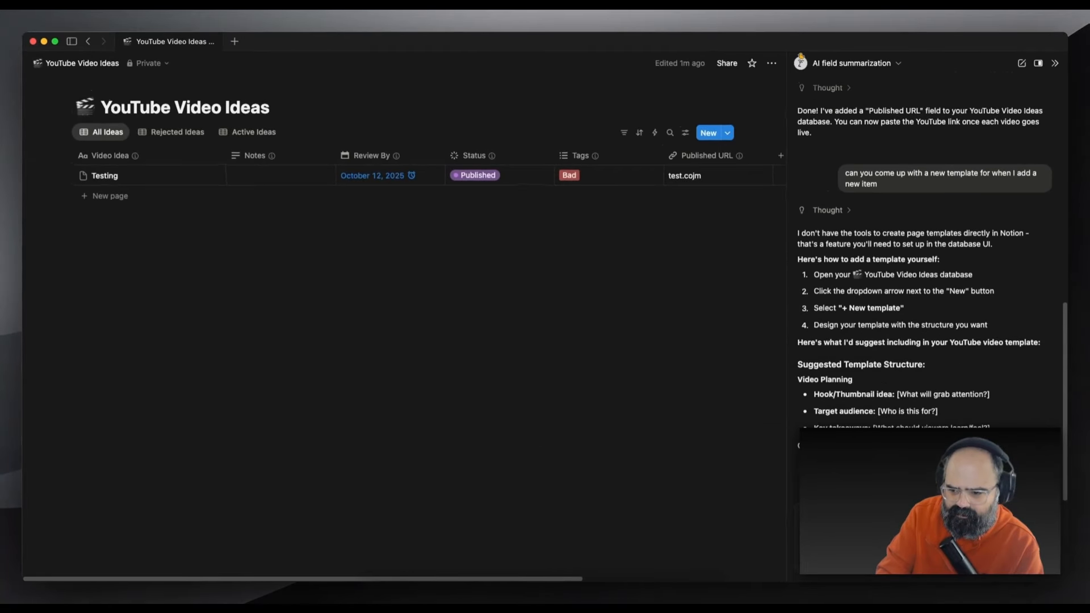
pyautogui.scroll(10, 863, 394)
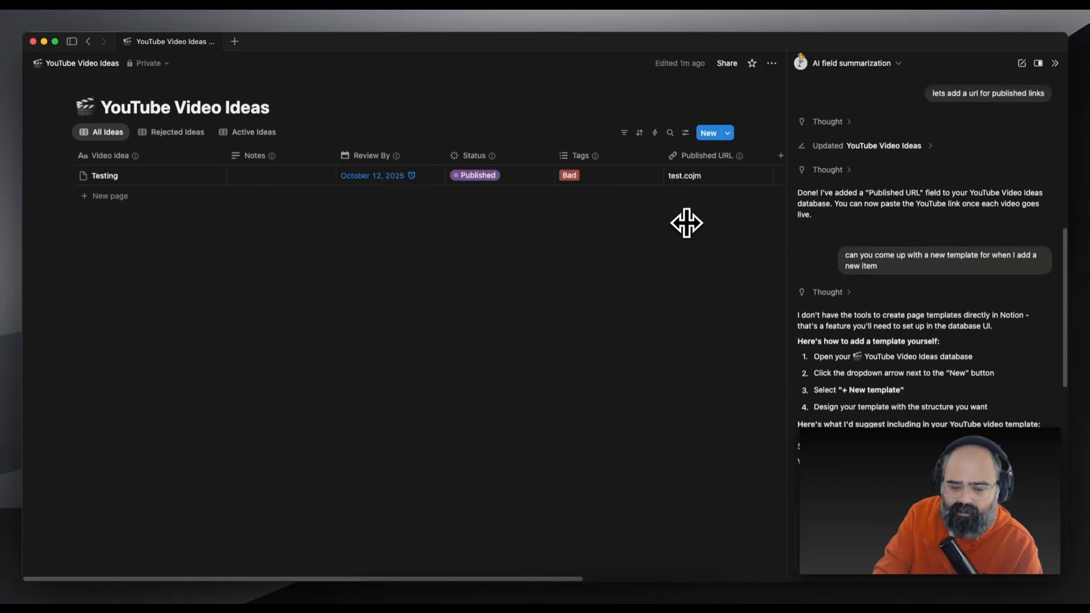
# Switch among the All Ideas, Rejected Ideas and Active Ideas views to compare them
pyautogui.click(178, 133)
pyautogui.click(250, 133)
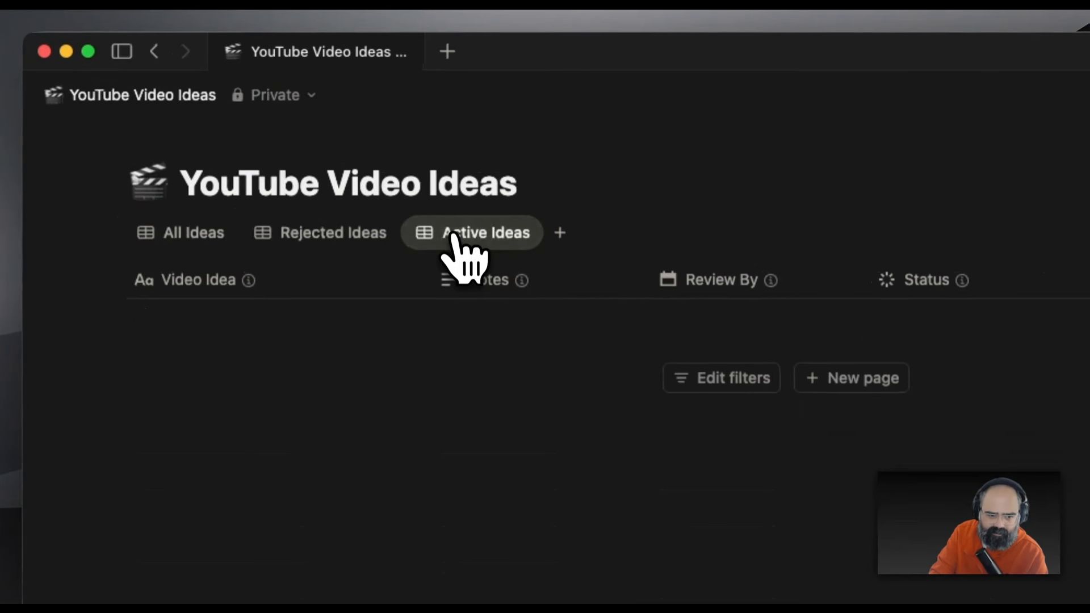
pyautogui.click(287, 234)
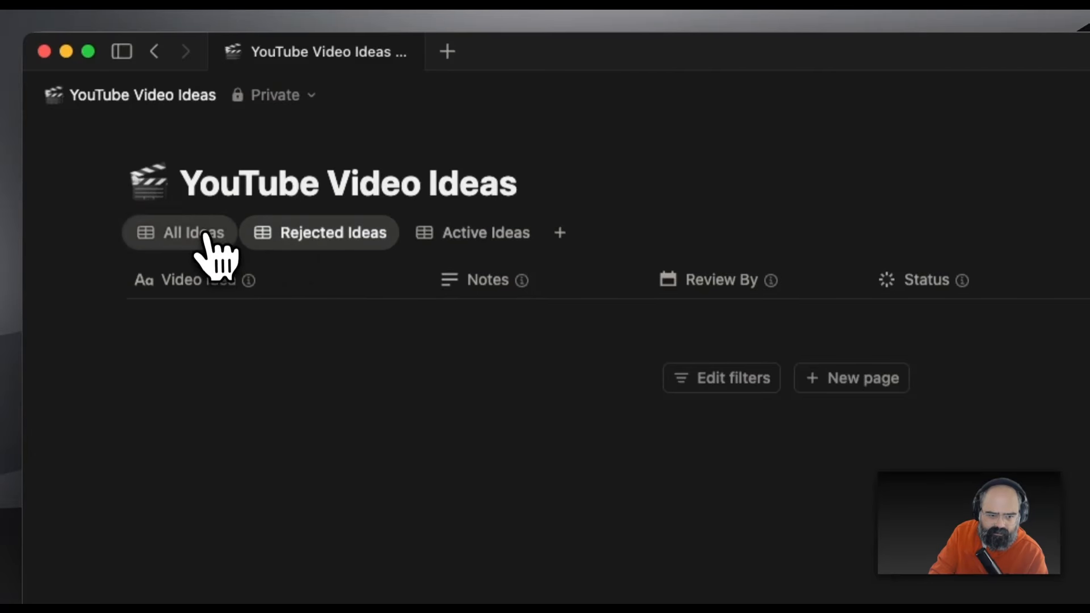
pyautogui.click(204, 234)
pyautogui.click(488, 232)
pyautogui.click(193, 234)
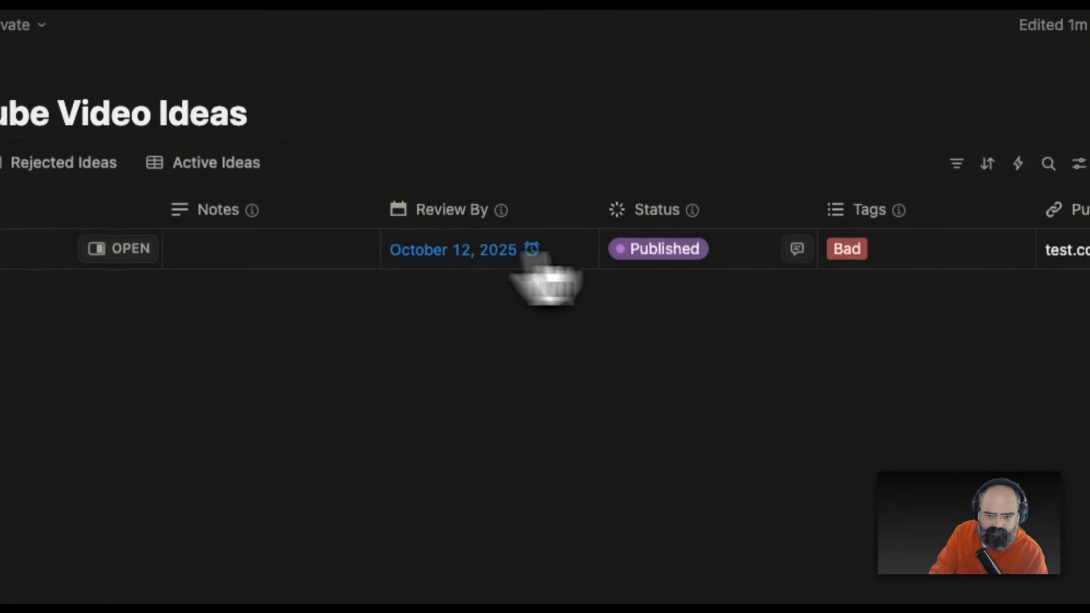
pyautogui.click(63, 163)
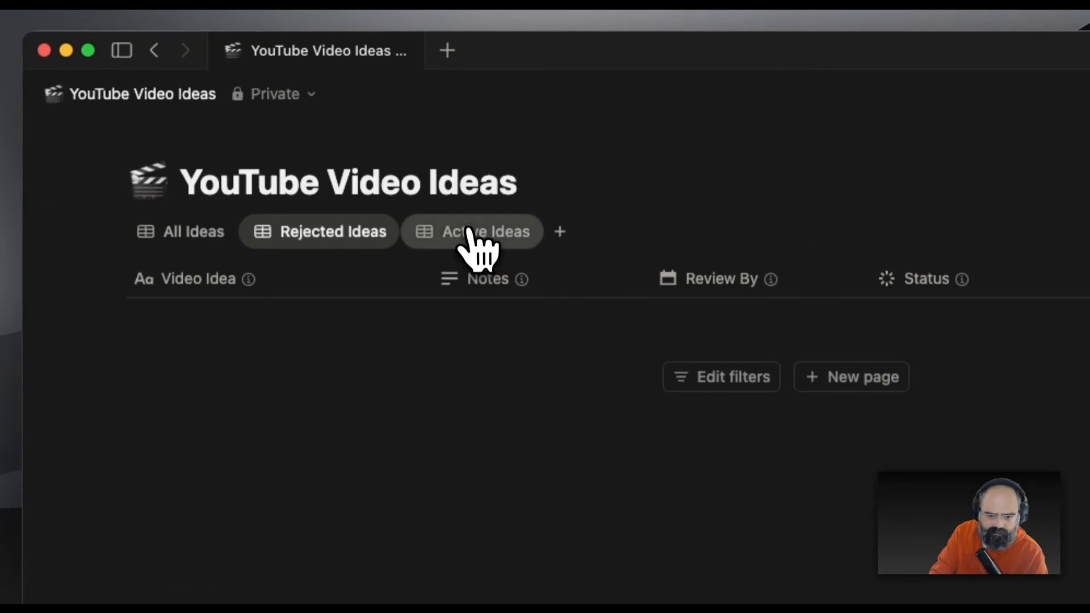
pyautogui.click(207, 166)
pyautogui.click(190, 234)
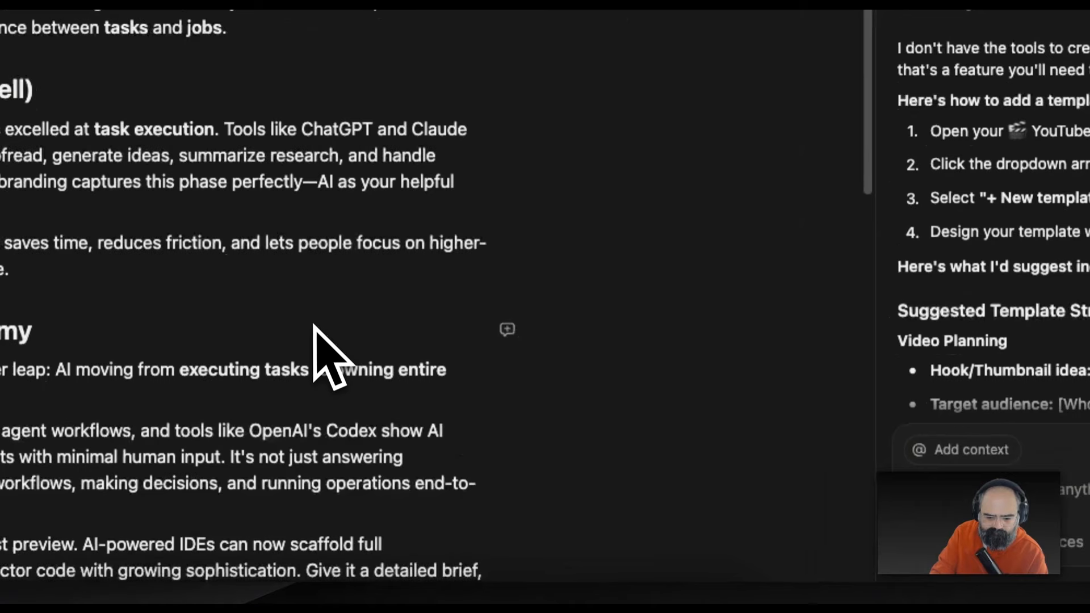
# Attach the Tasks vs. jobs page as context in the AI panel
pyautogui.scroll(-5, 316, 327)
pyautogui.scroll(-3, 314, 325)
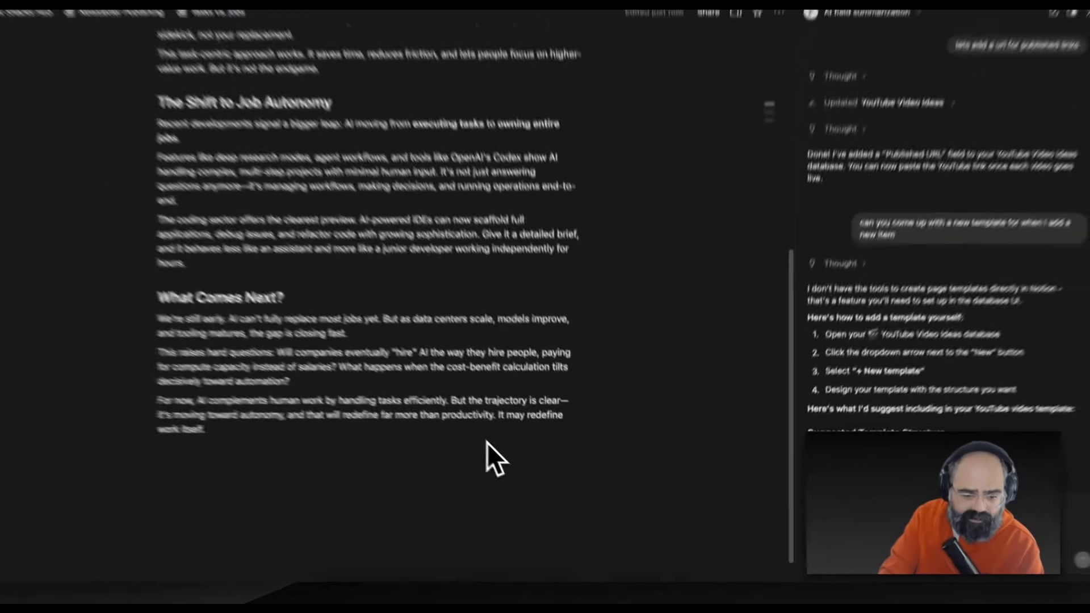
pyautogui.scroll(7, 314, 326)
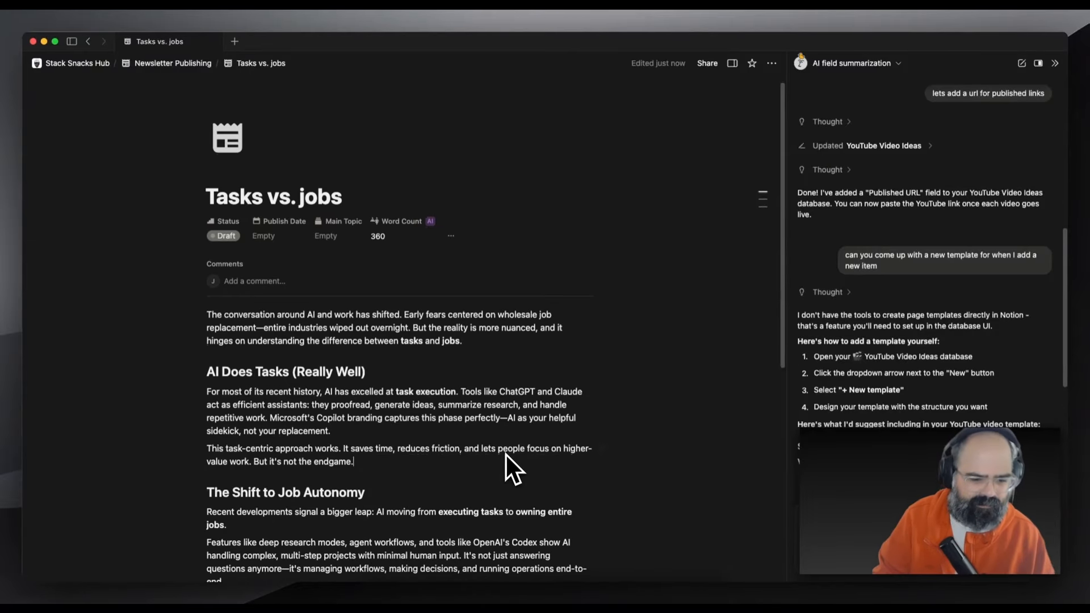
pyautogui.scroll(-6, 505, 453)
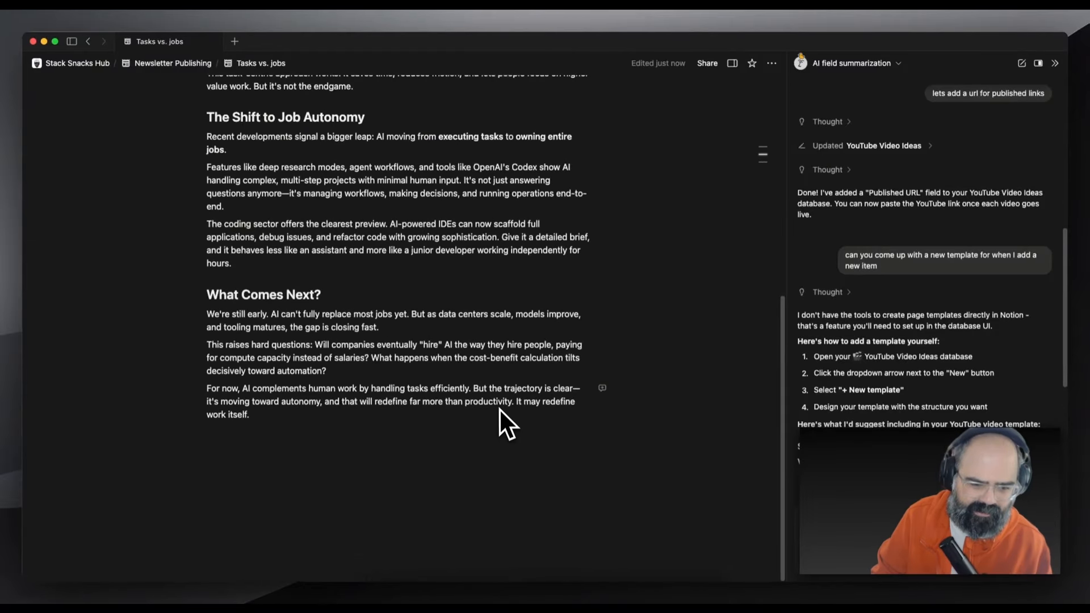
pyautogui.scroll(3, 451, 421)
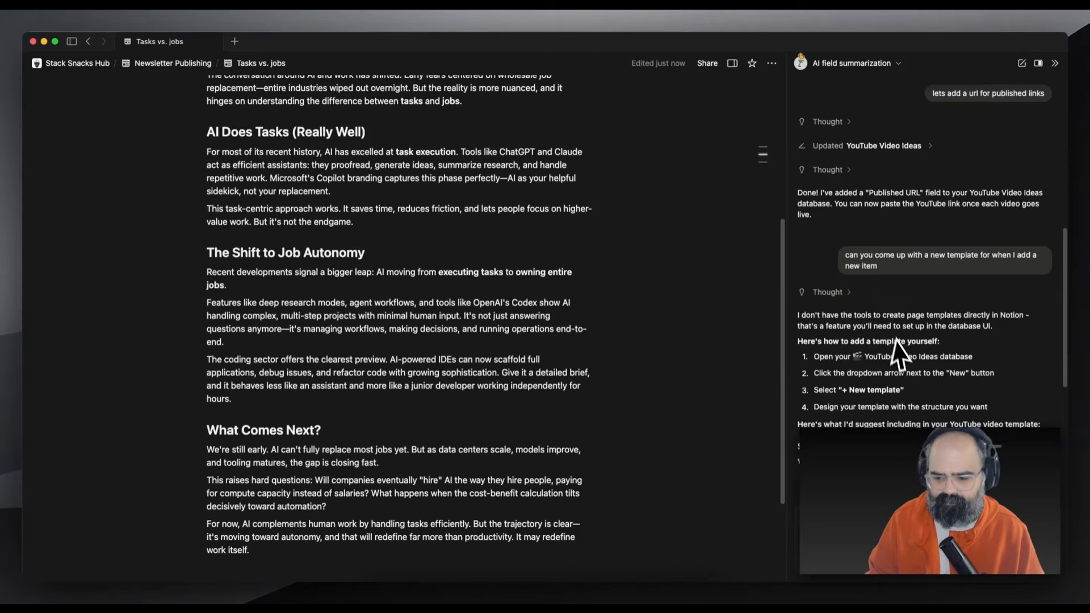
pyautogui.scroll(-5, 863, 363)
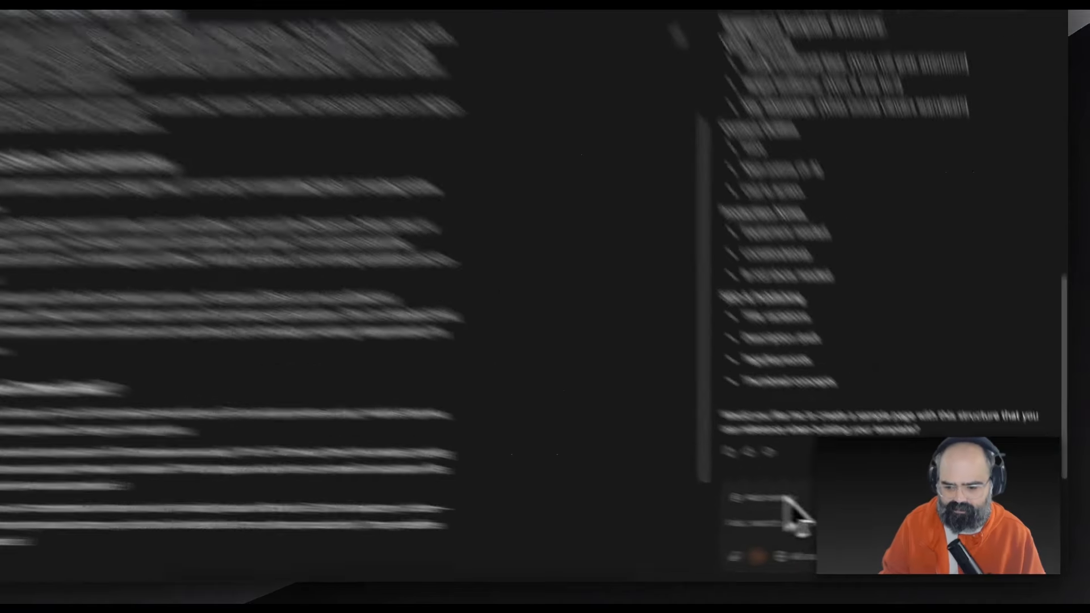
pyautogui.click(844, 515)
pyautogui.click(856, 392)
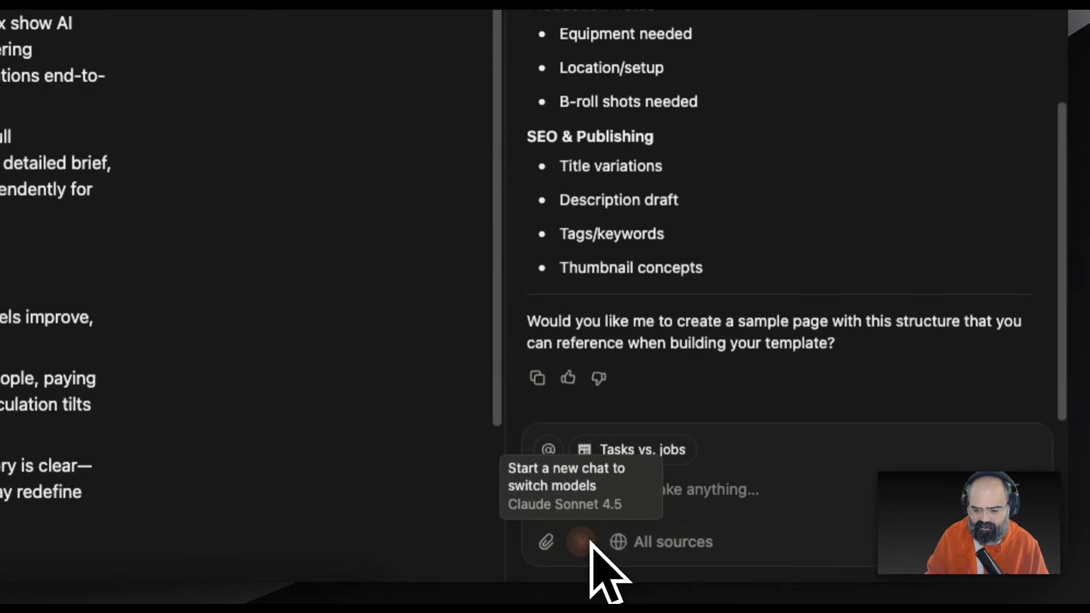
# Start a new AI chat with the model set to Auto
pyautogui.click(981, 104)
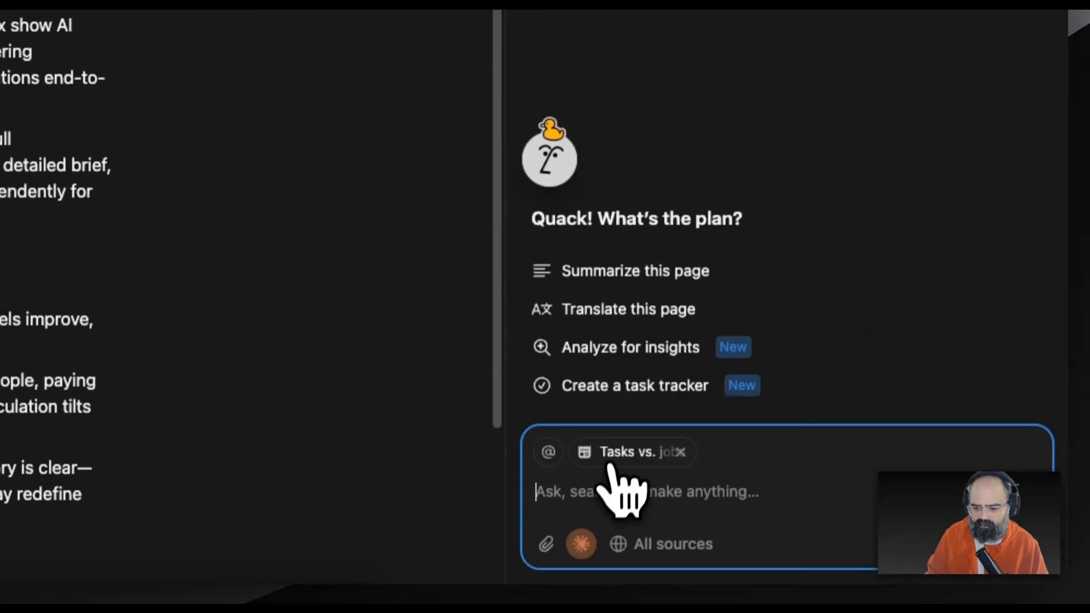
pyautogui.click(581, 542)
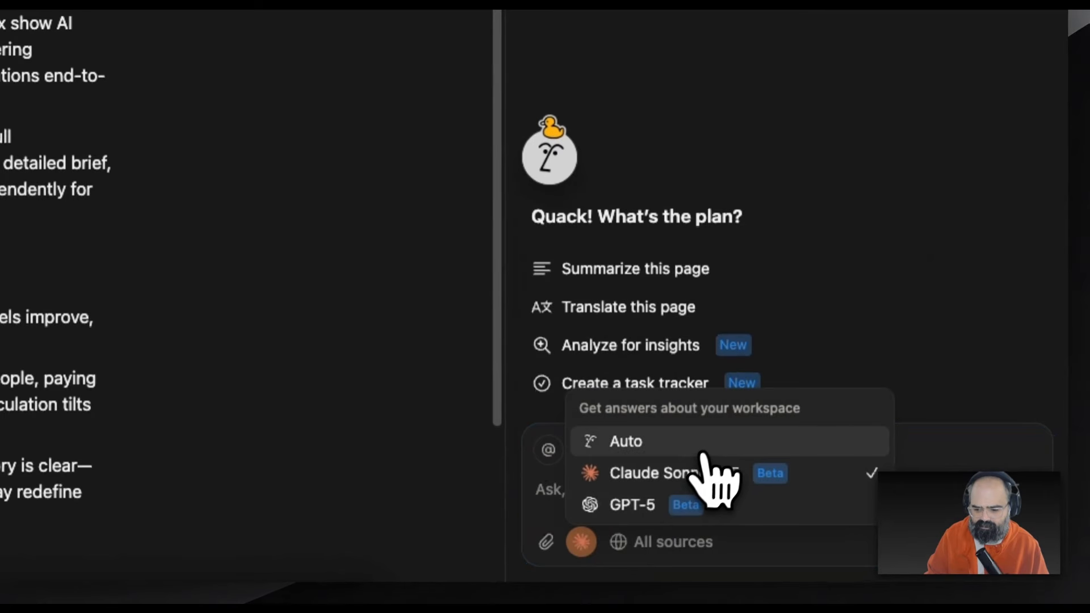
pyautogui.click(698, 443)
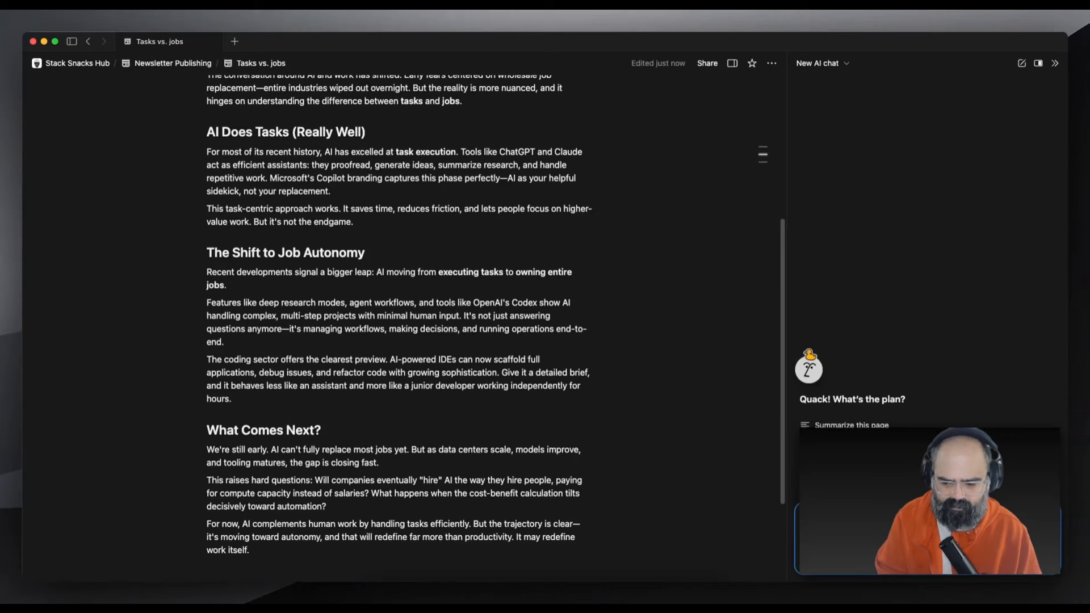
# Send the grammar and spelling cleanup request, then review the AI's edits to the blog drafts
pyautogui.press('Return')
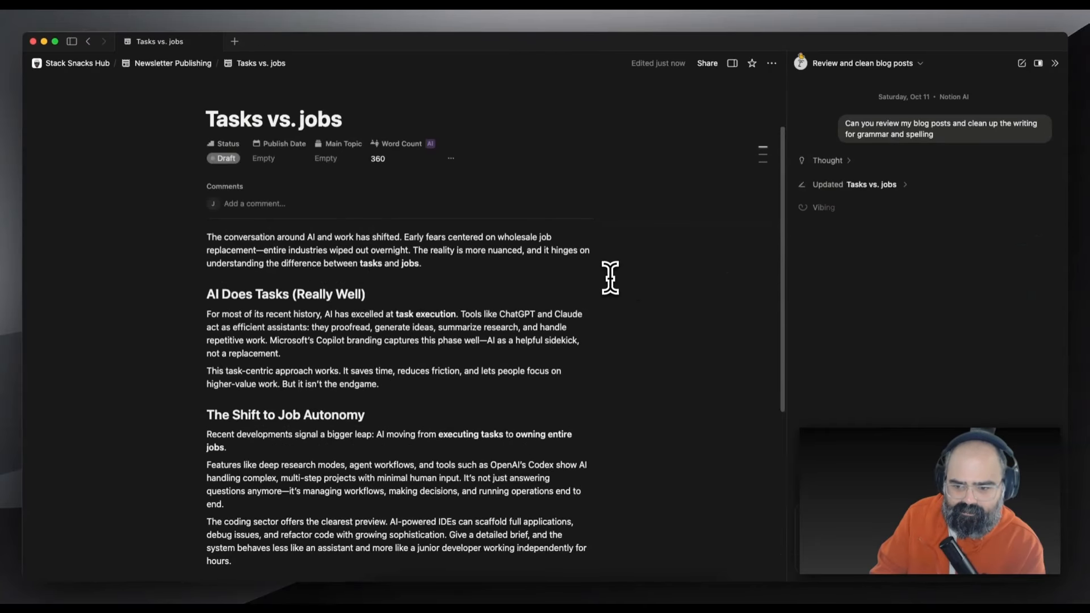
pyautogui.scroll(-1, 626, 337)
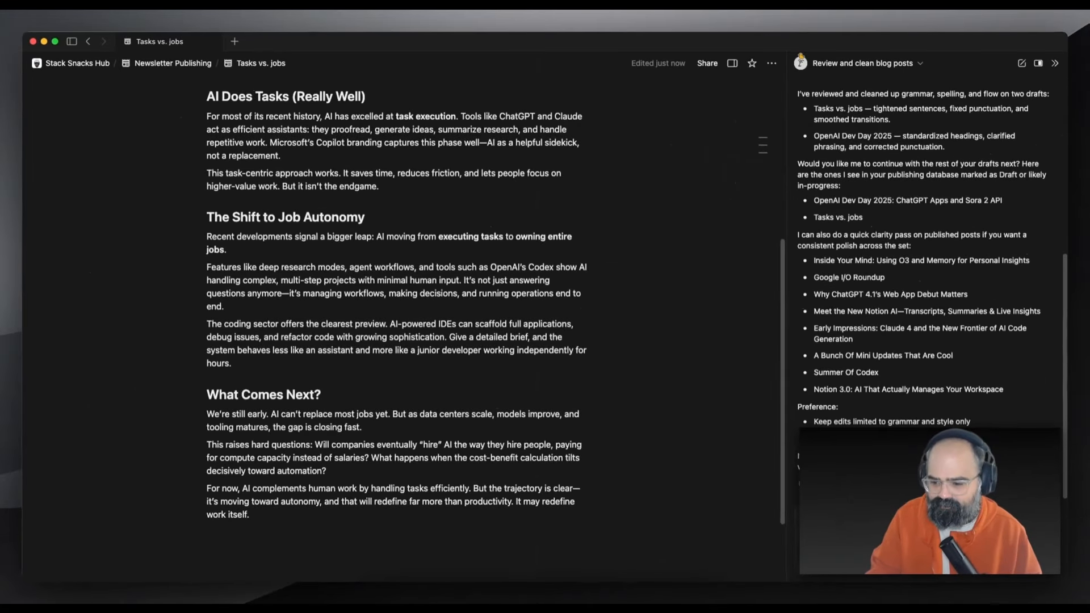
pyautogui.scroll(3, 926, 255)
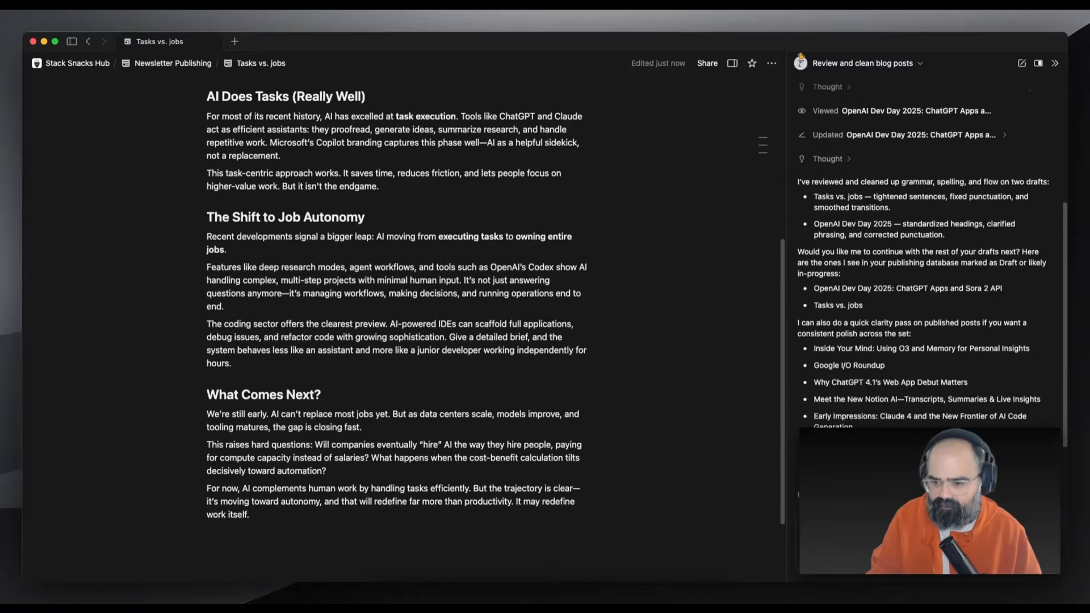